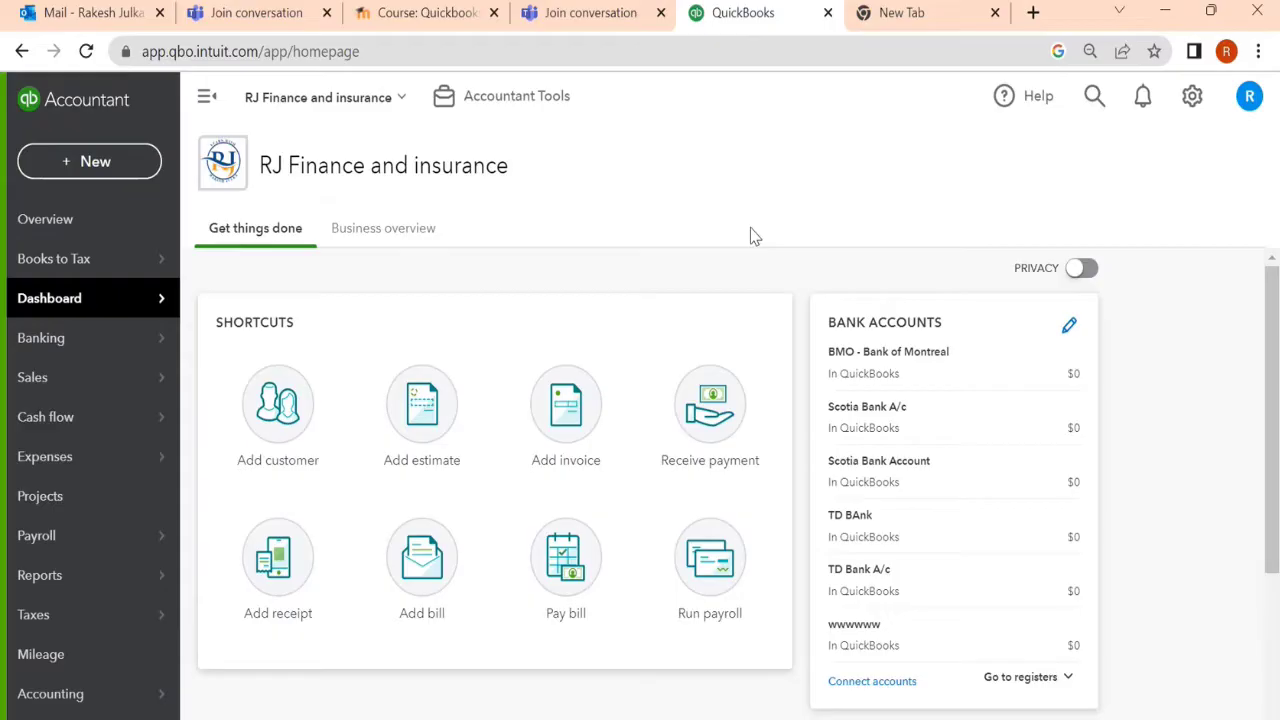
Step: Bring up the Select Company list through Switch company and scroll through the listed companies
click(1191, 100)
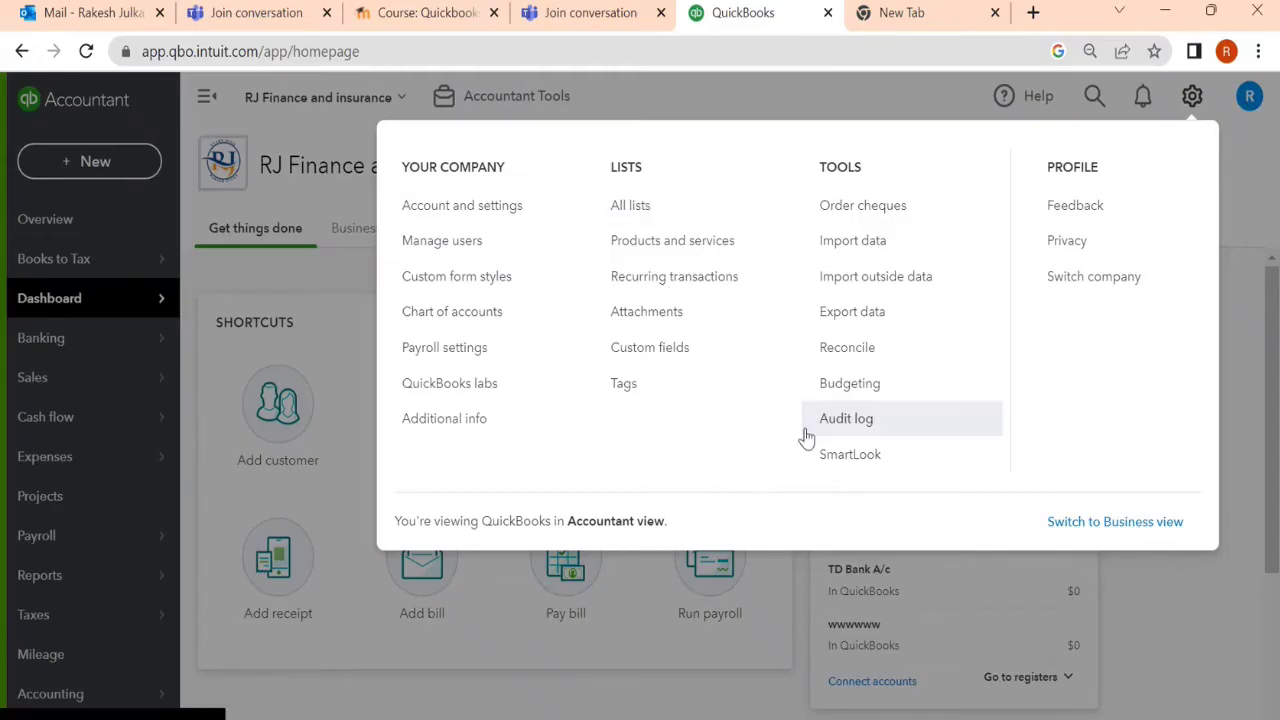
click(1096, 287)
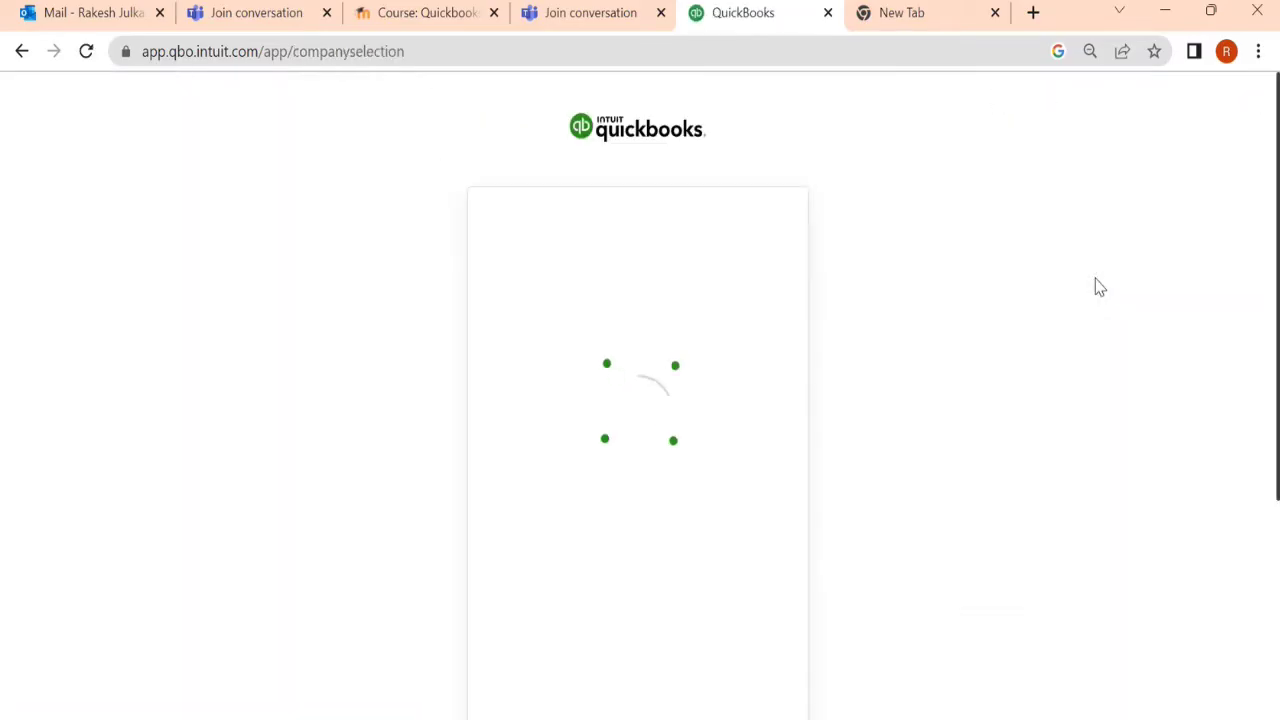
scroll(571, 577, down, 3)
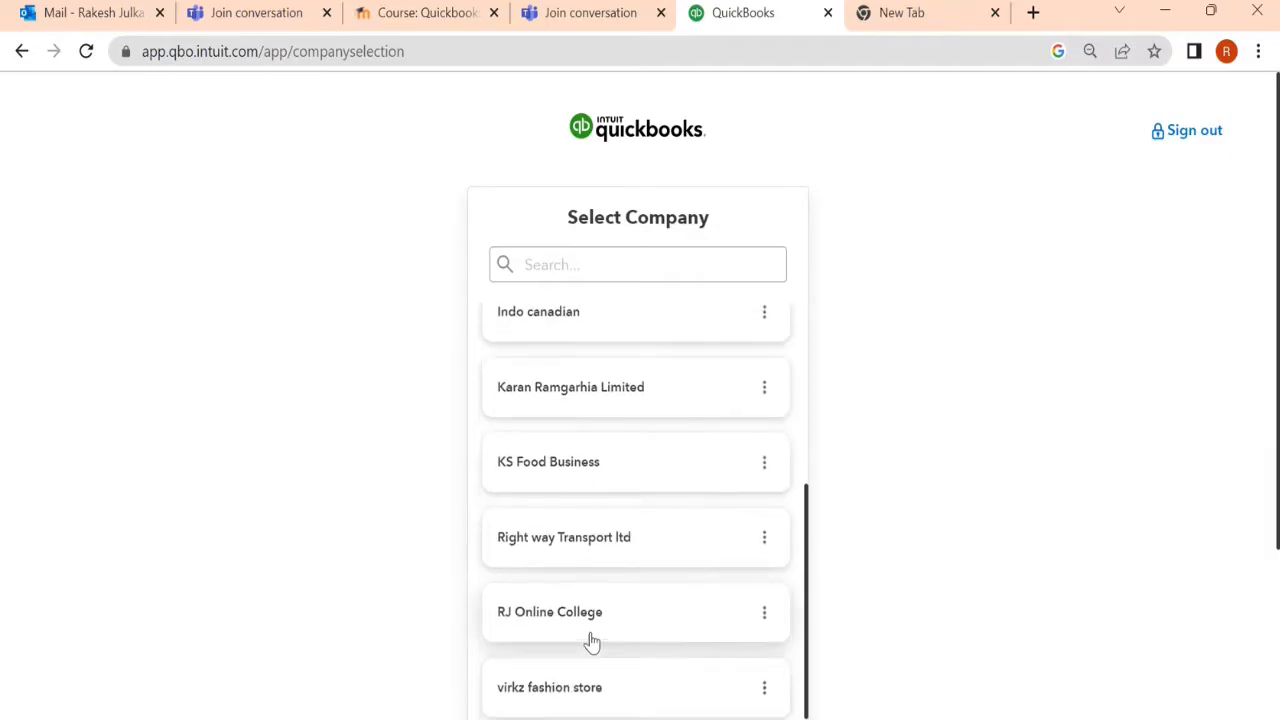
scroll(591, 643, up, 4)
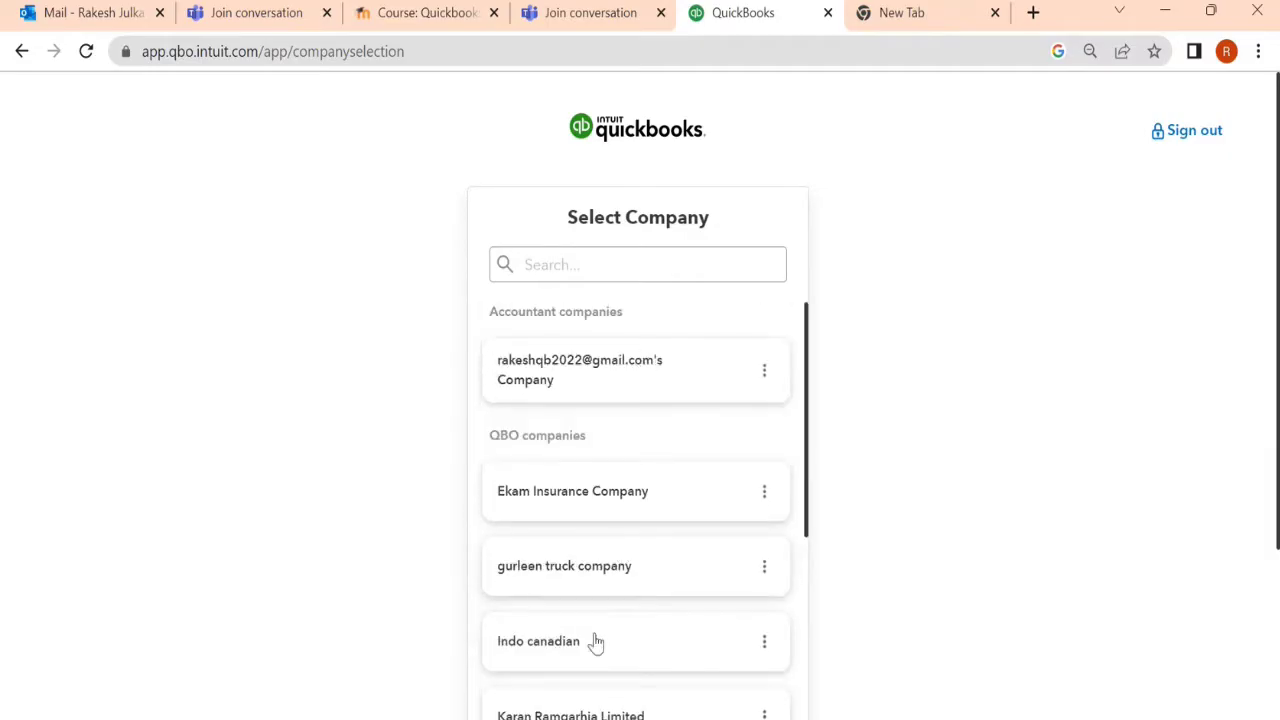
scroll(592, 637, down, 3)
scroll(577, 523, up, 5)
Step: Go from the accountant practice to the RJ Finance and insurance client and open its books
click(570, 372)
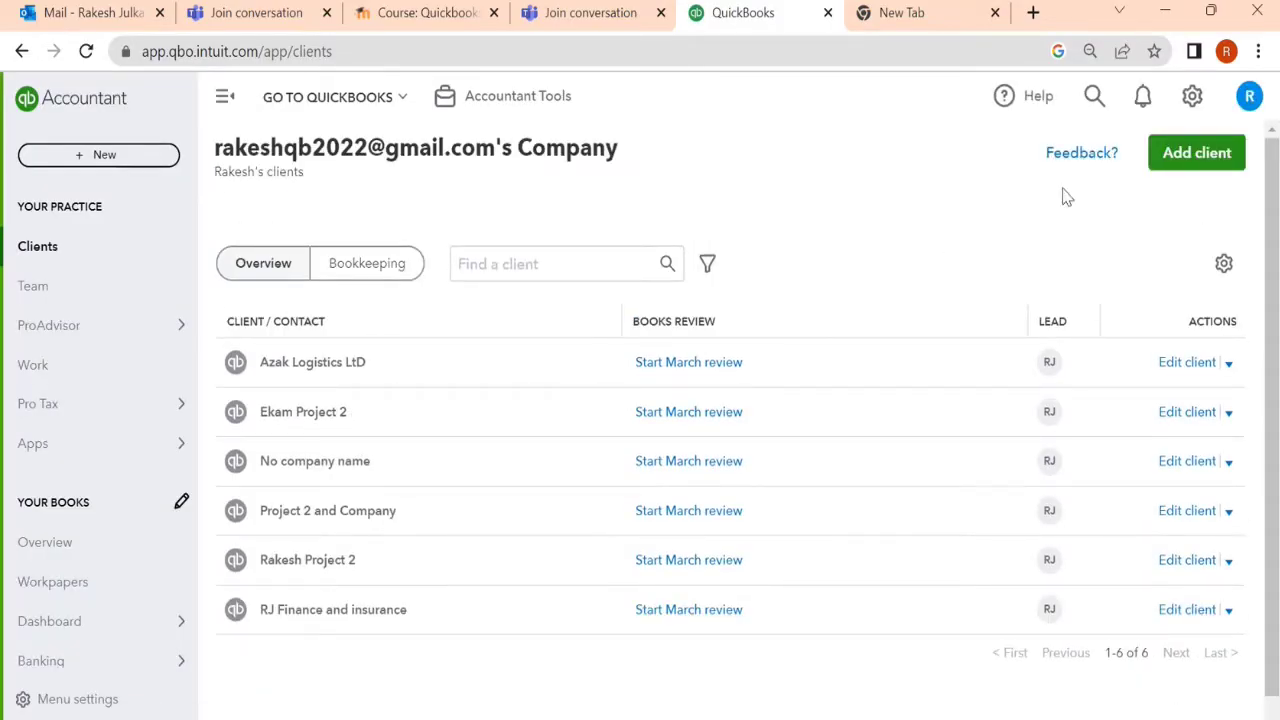
click(312, 612)
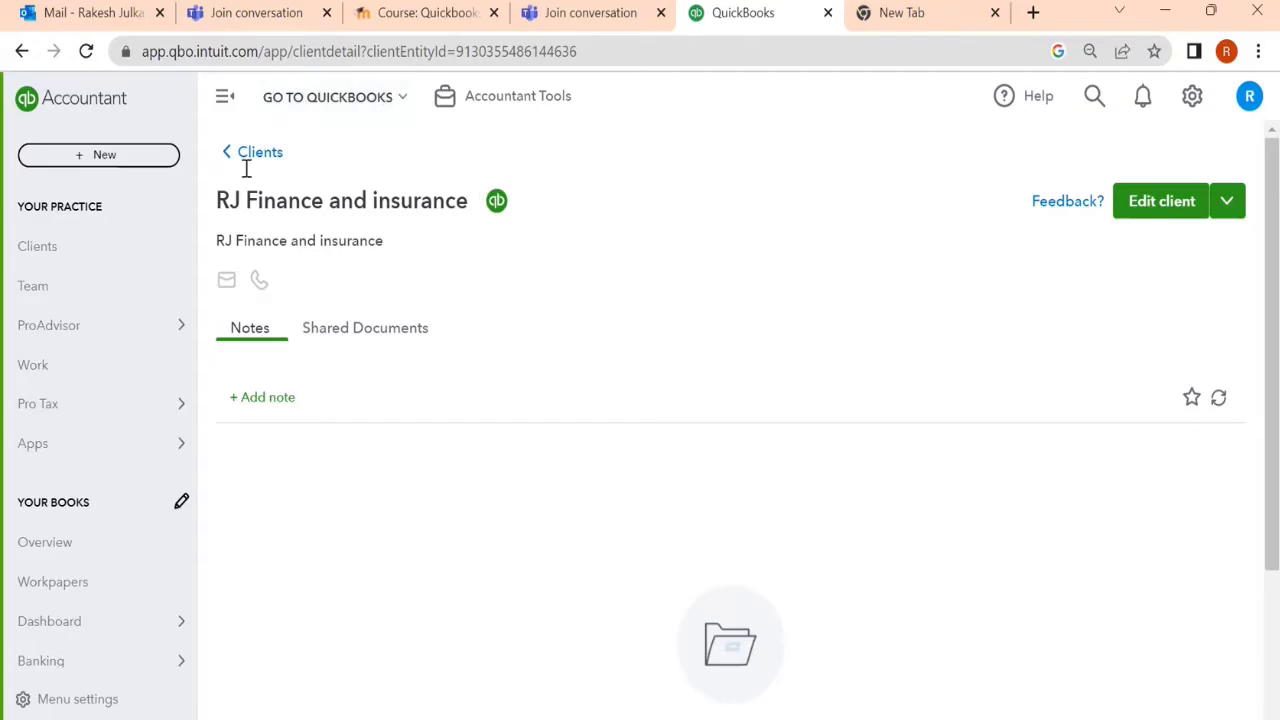
click(499, 203)
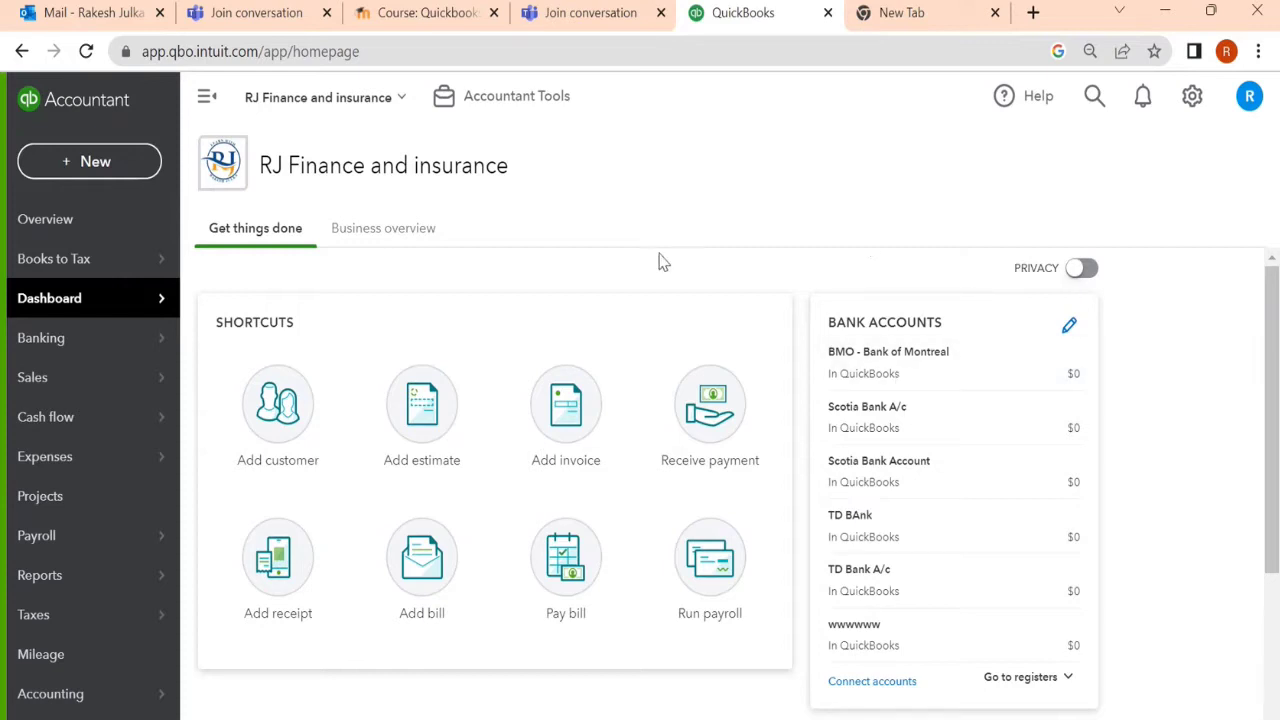
Step: Sign out of QuickBooks Online from the profile menu
click(1193, 100)
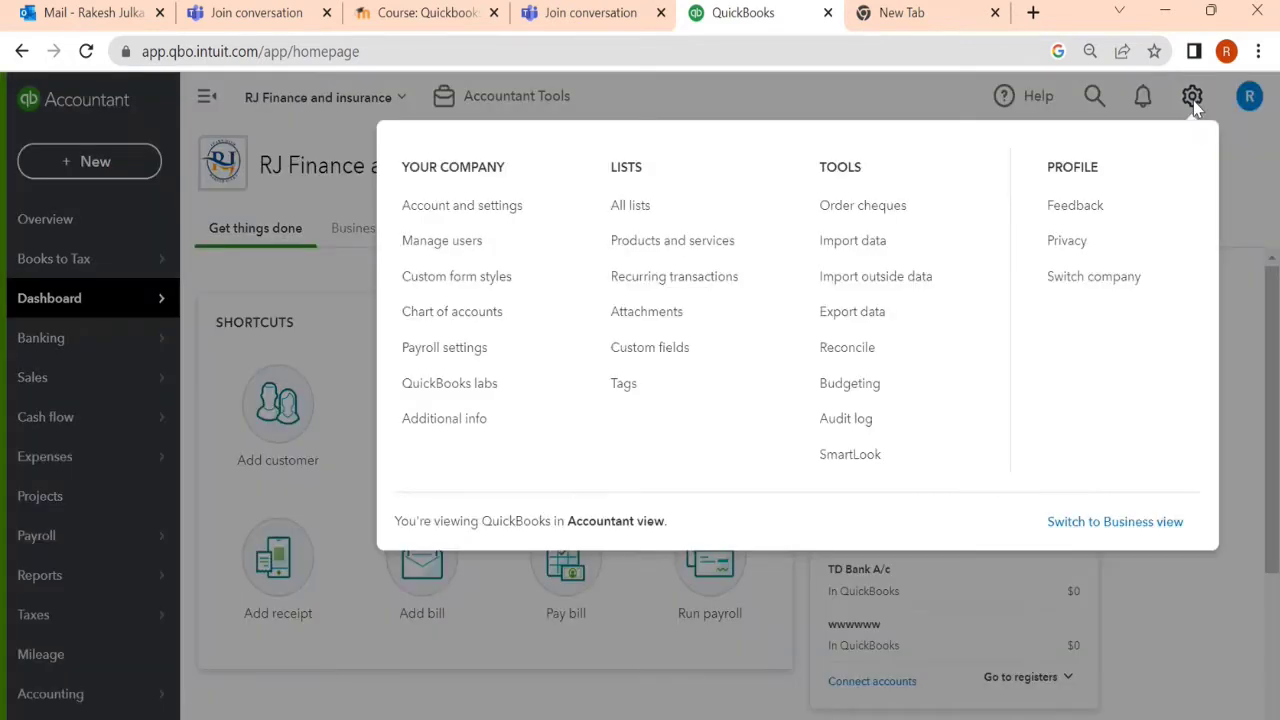
click(1250, 100)
click(1250, 100)
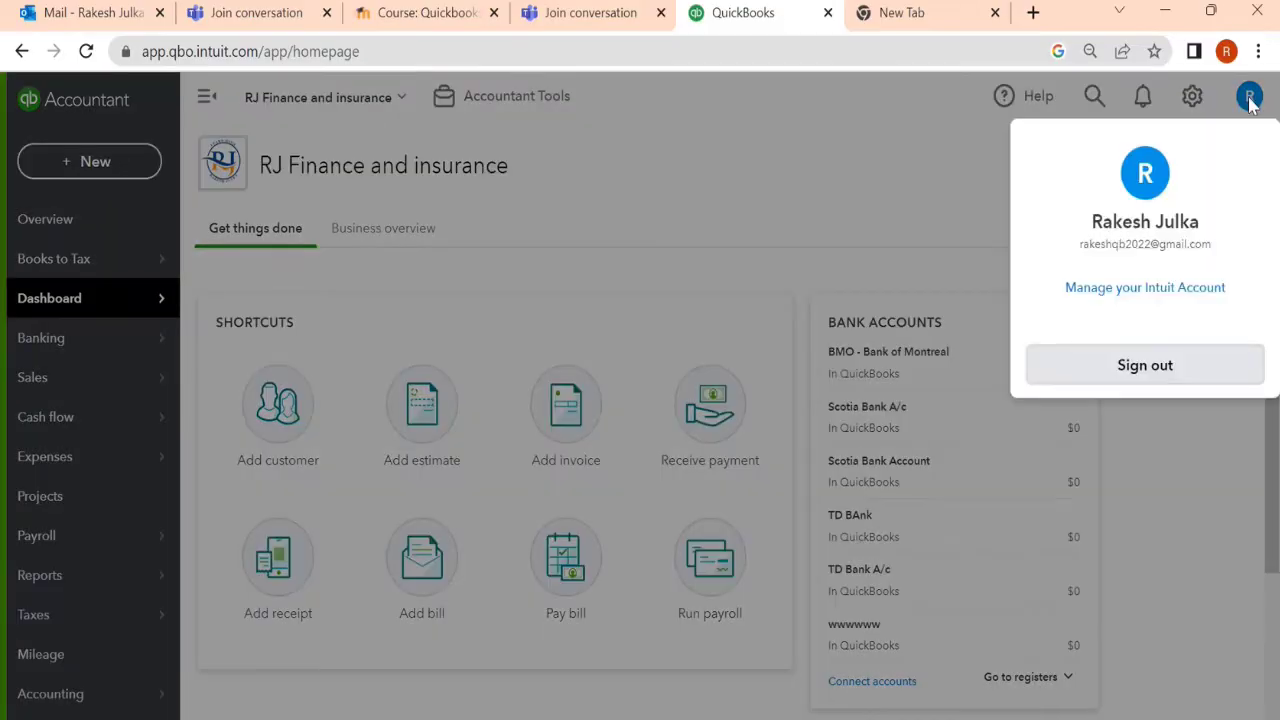
click(1183, 367)
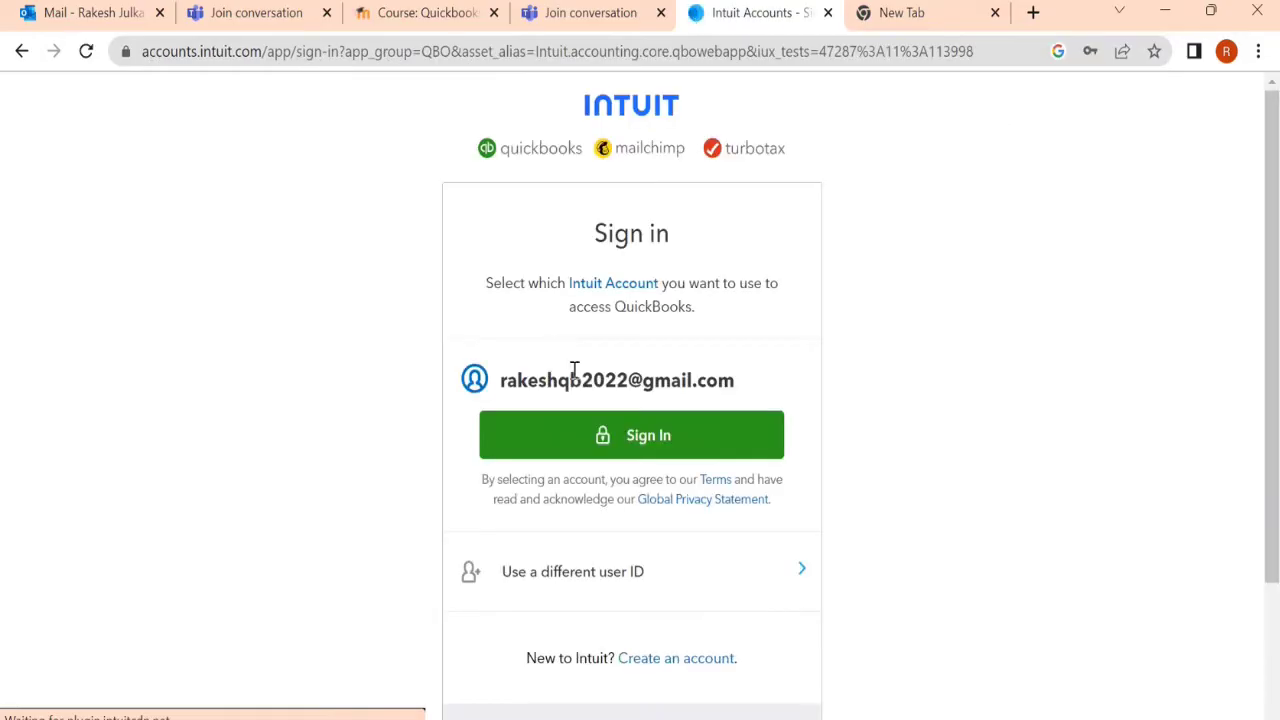
scroll(646, 600, down, 1)
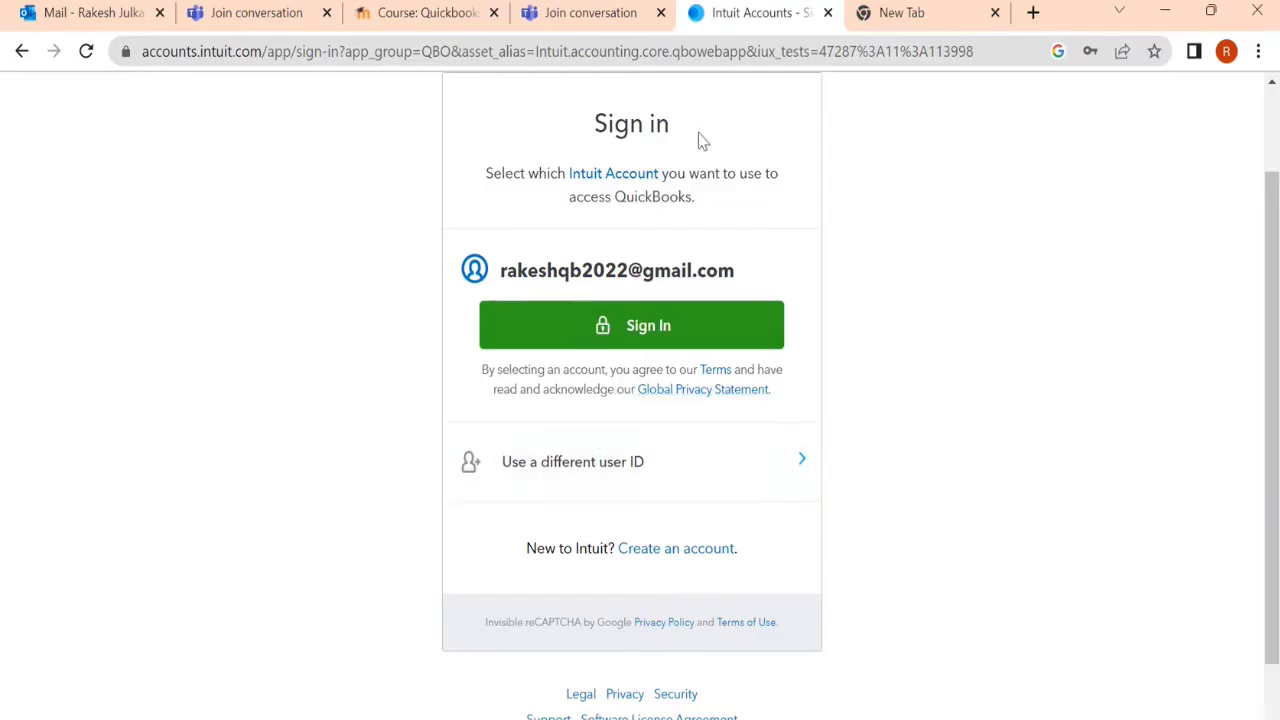
Step: Search Google for 'quickbooks online pricing' in the new browser tab
click(938, 16)
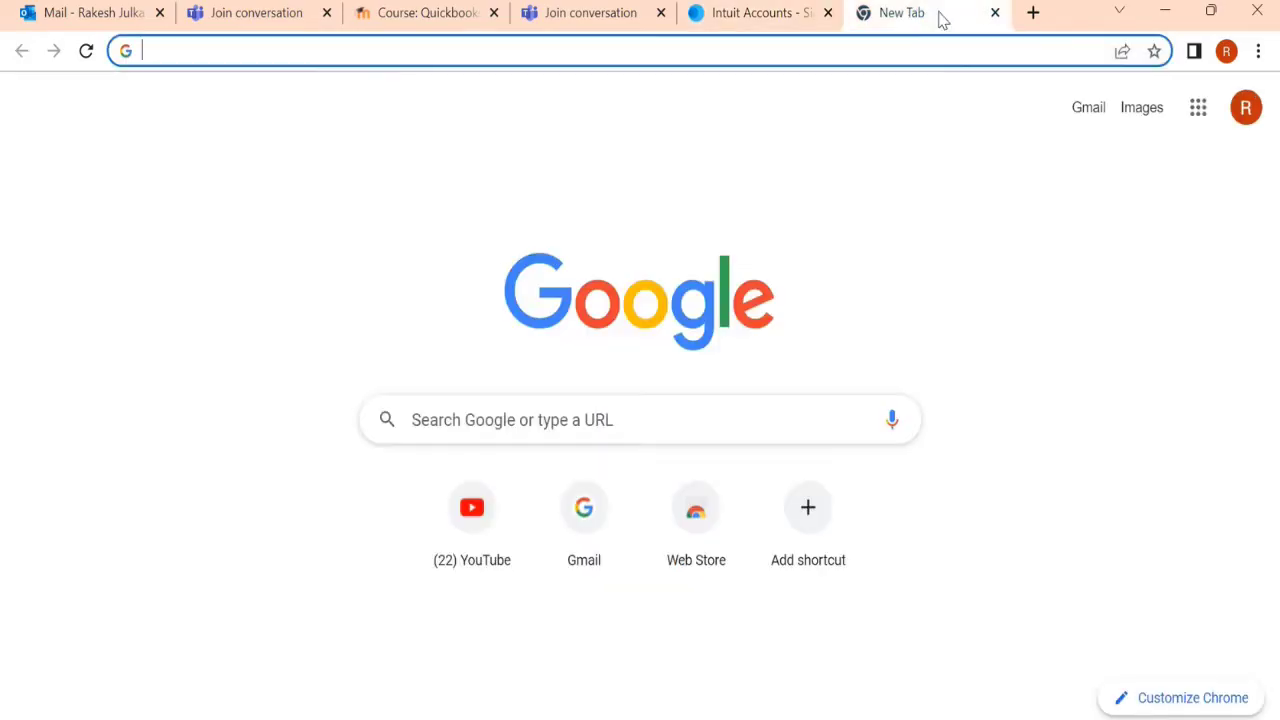
click(518, 426)
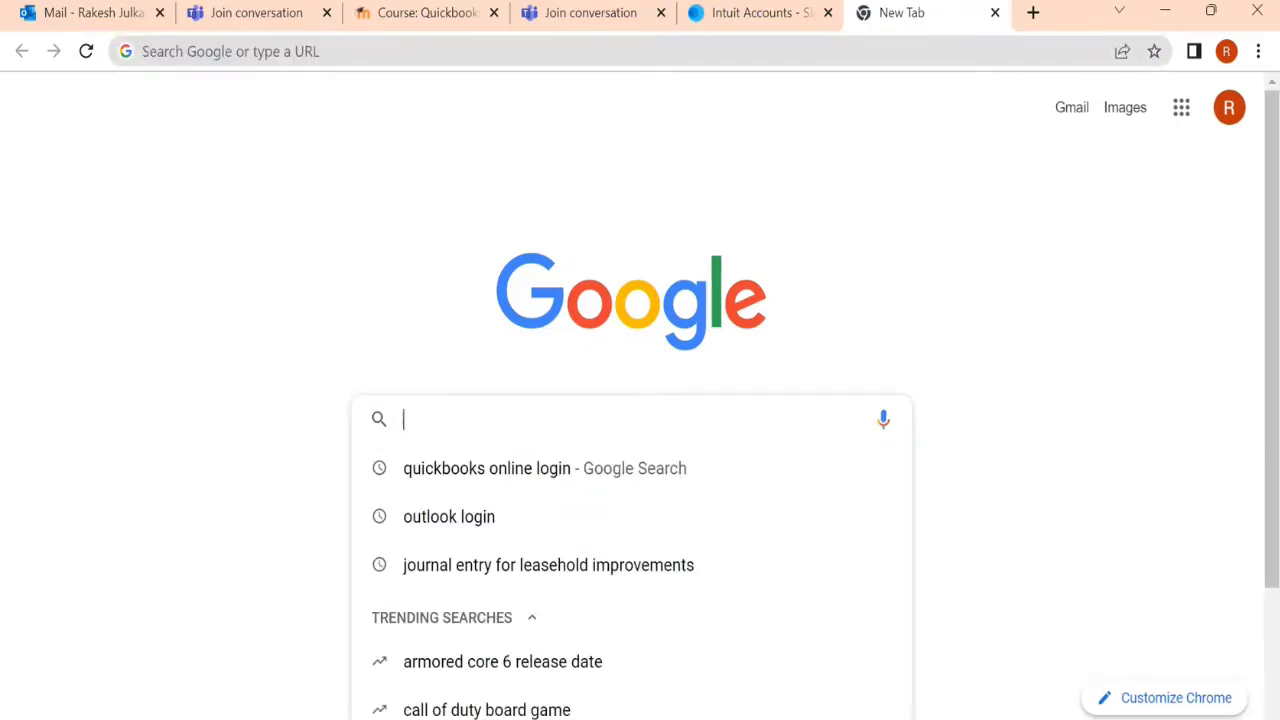
text(quickn)
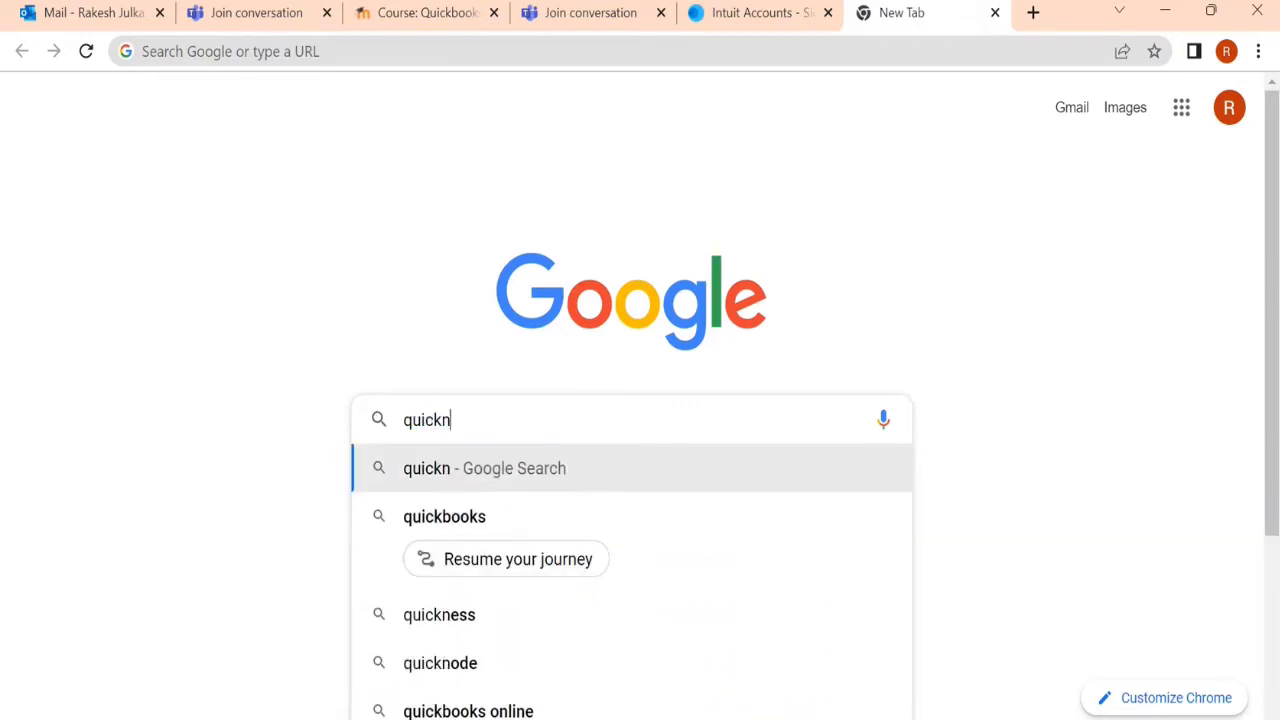
key(BackSpace)
text(boo)
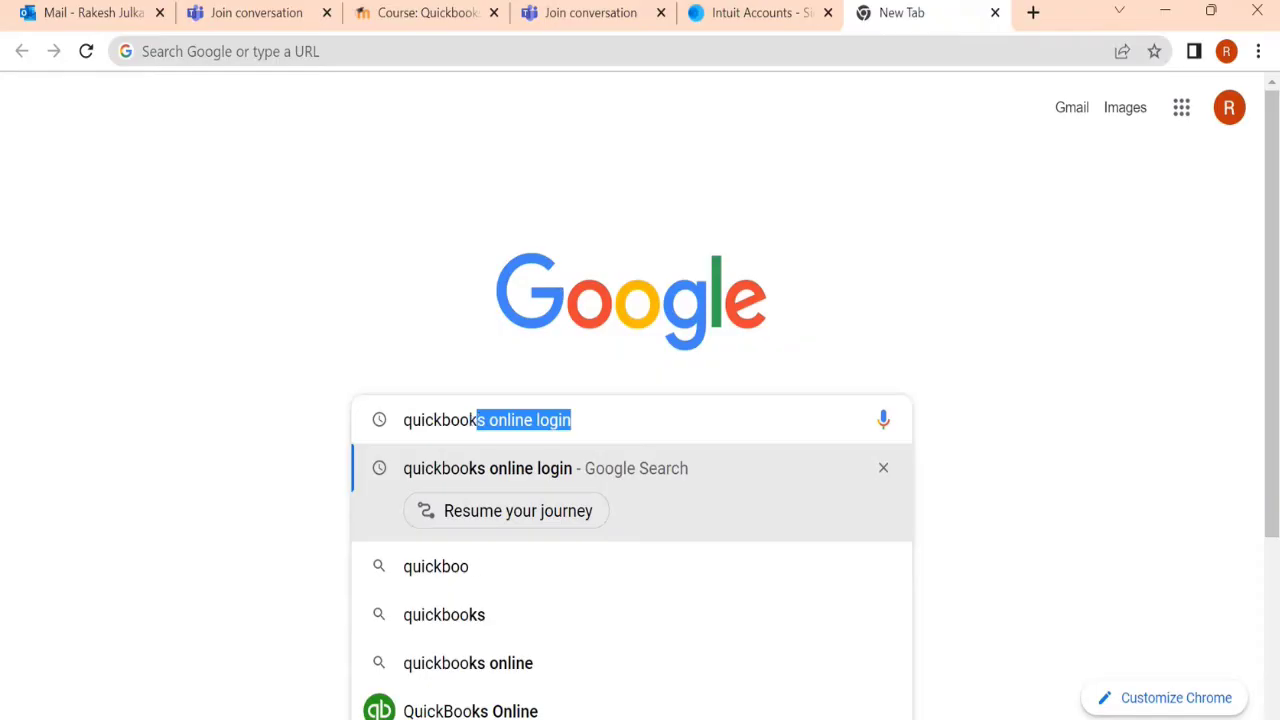
text(k  o)
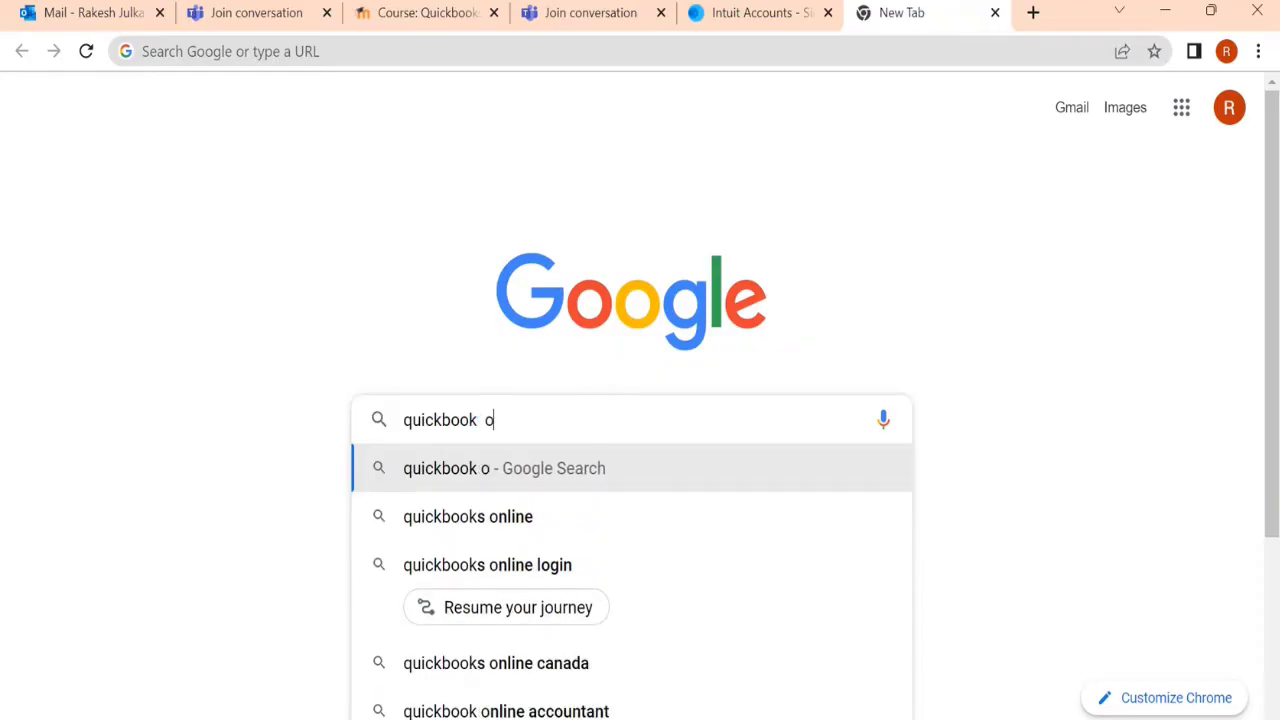
text(nline )
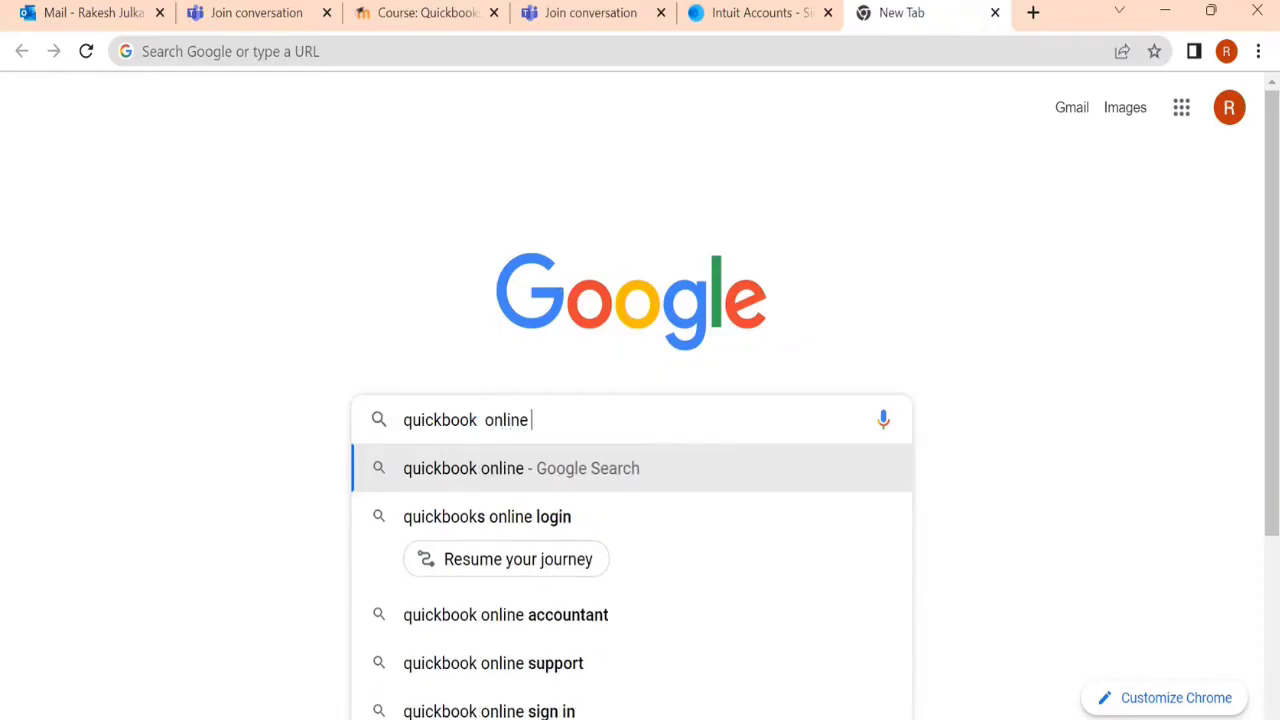
text(pri)
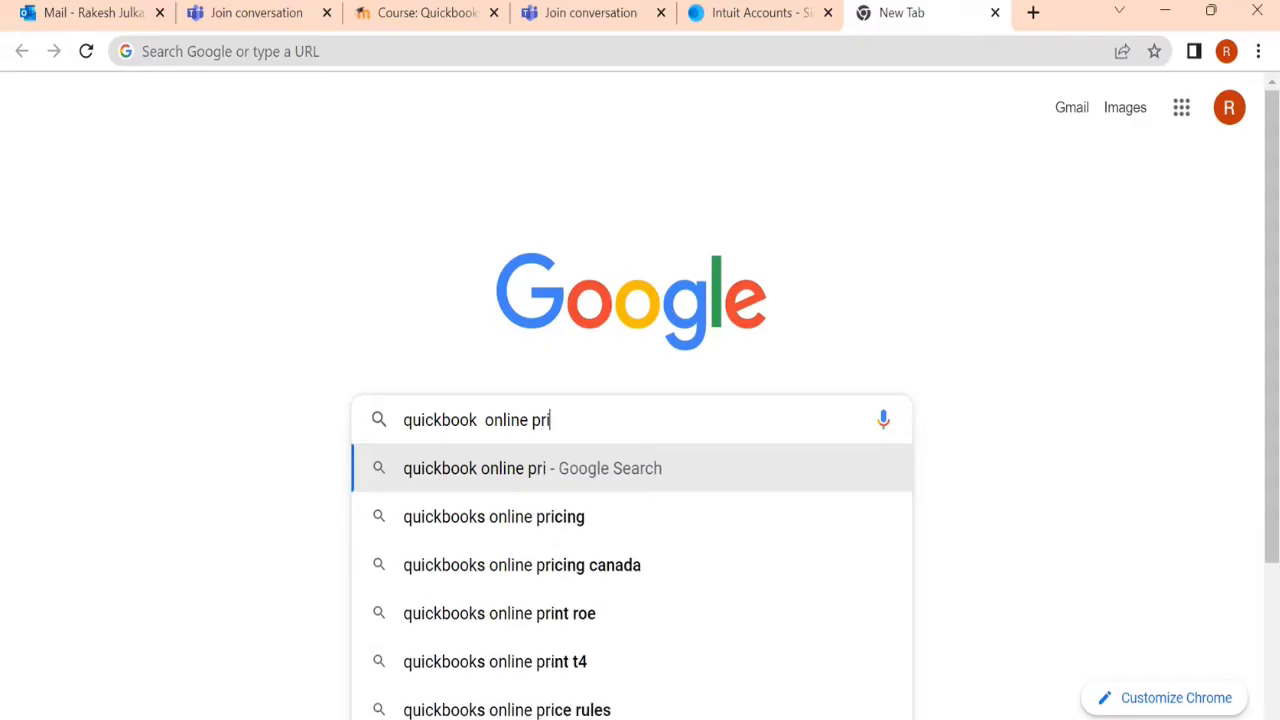
click(449, 534)
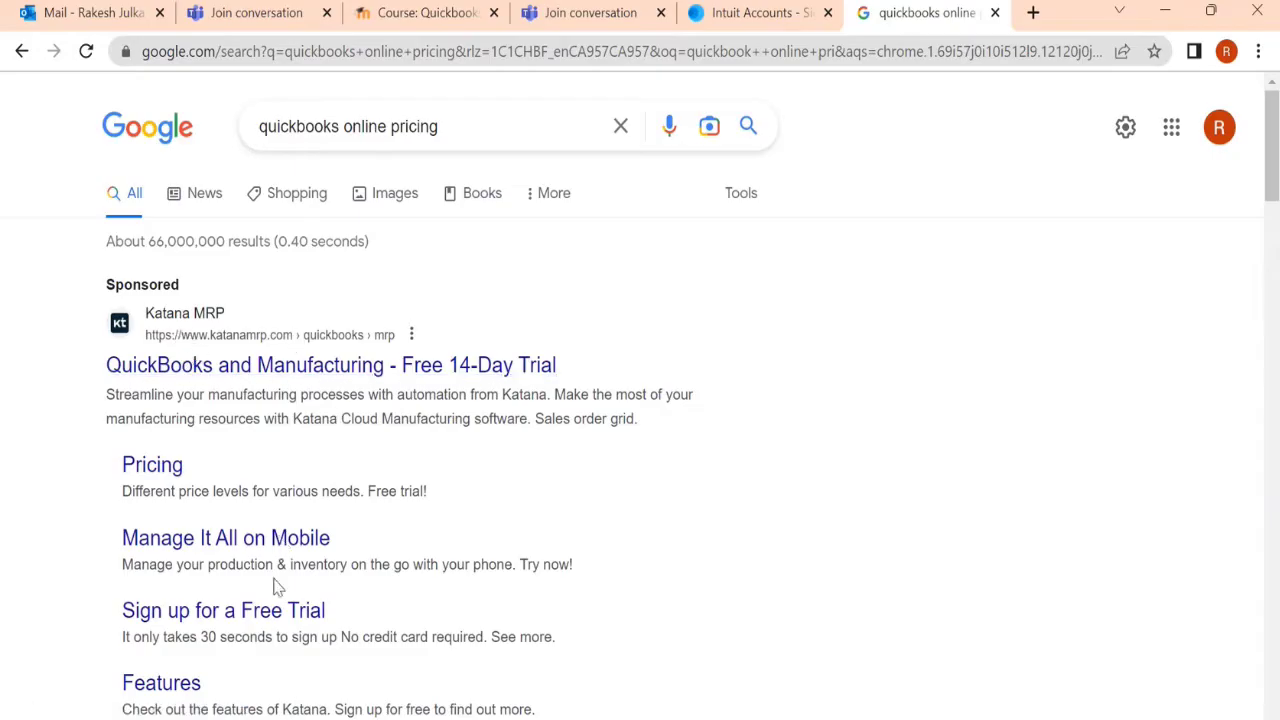
Step: Look over the search results and visit the sponsored QuickBooks and Manufacturing ad
scroll(271, 534, down, 1)
scroll(306, 369, up, 1)
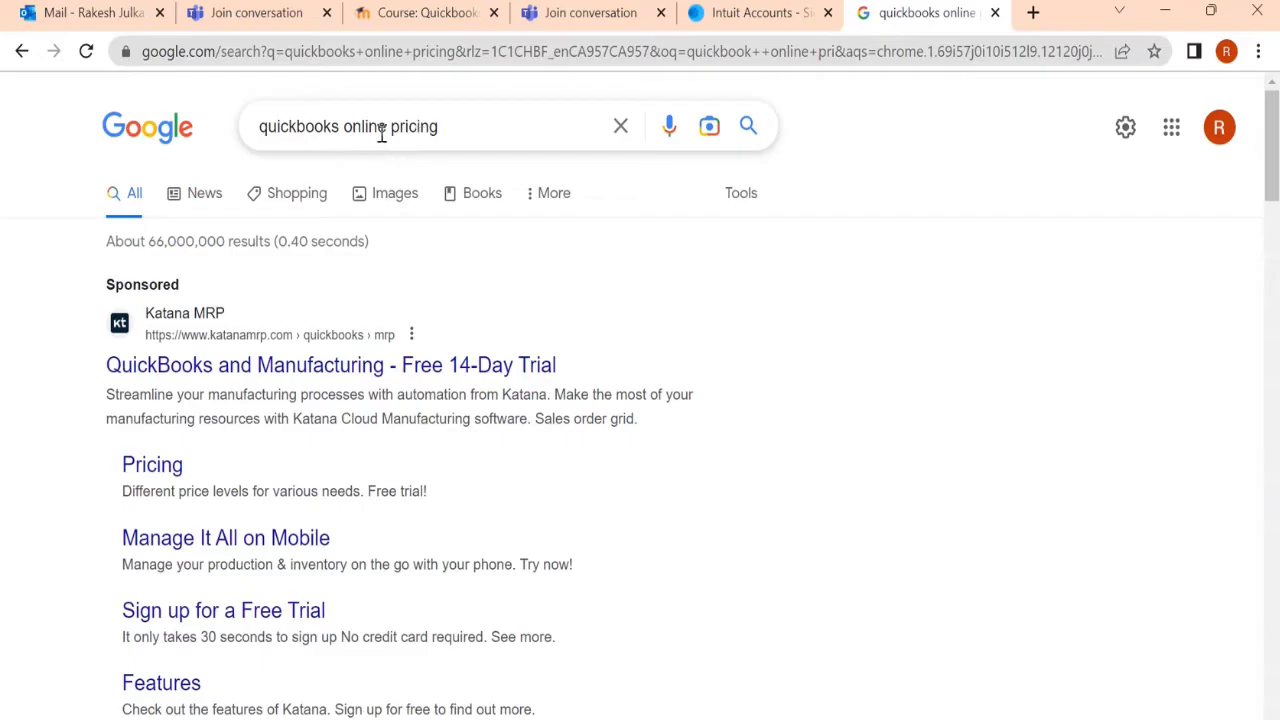
click(434, 130)
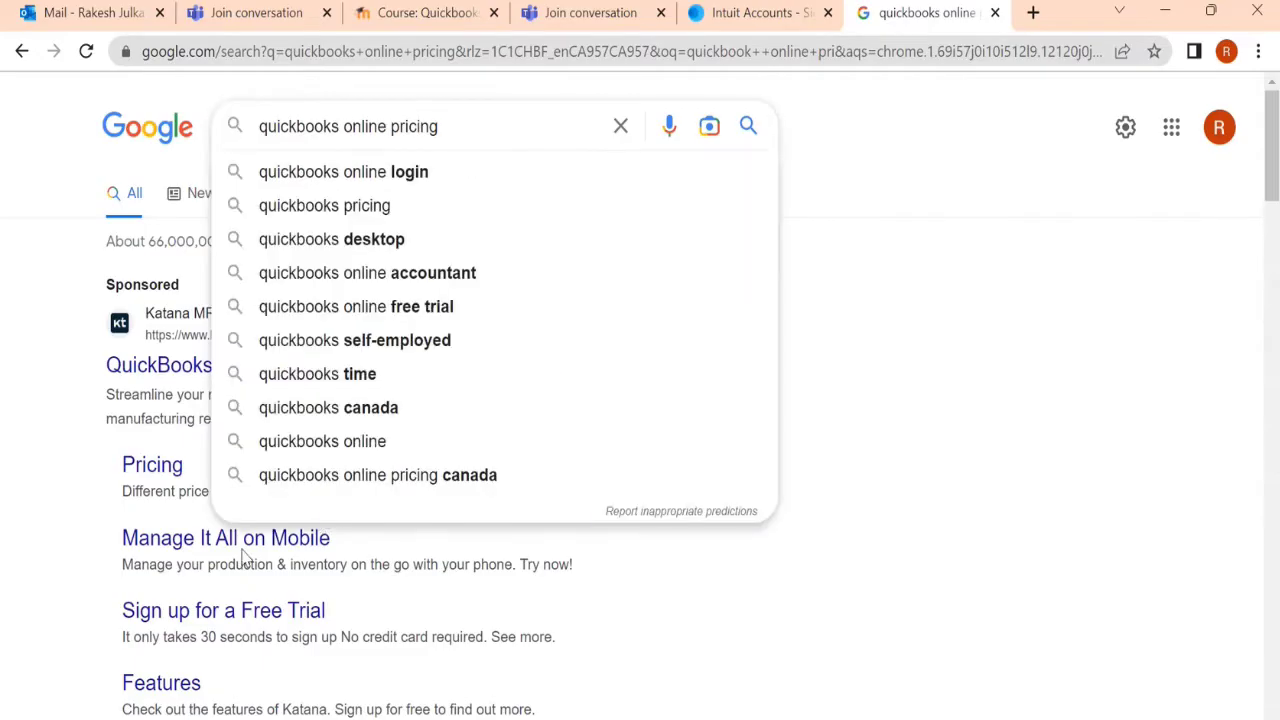
click(885, 286)
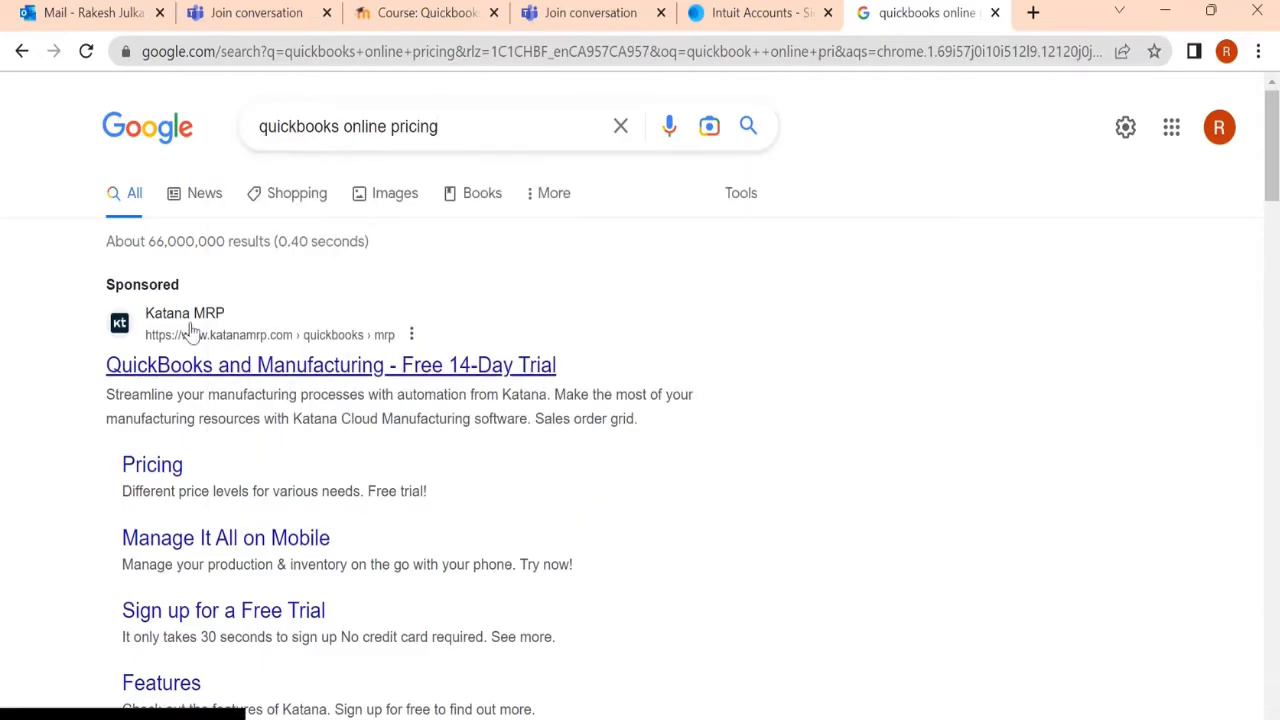
click(268, 368)
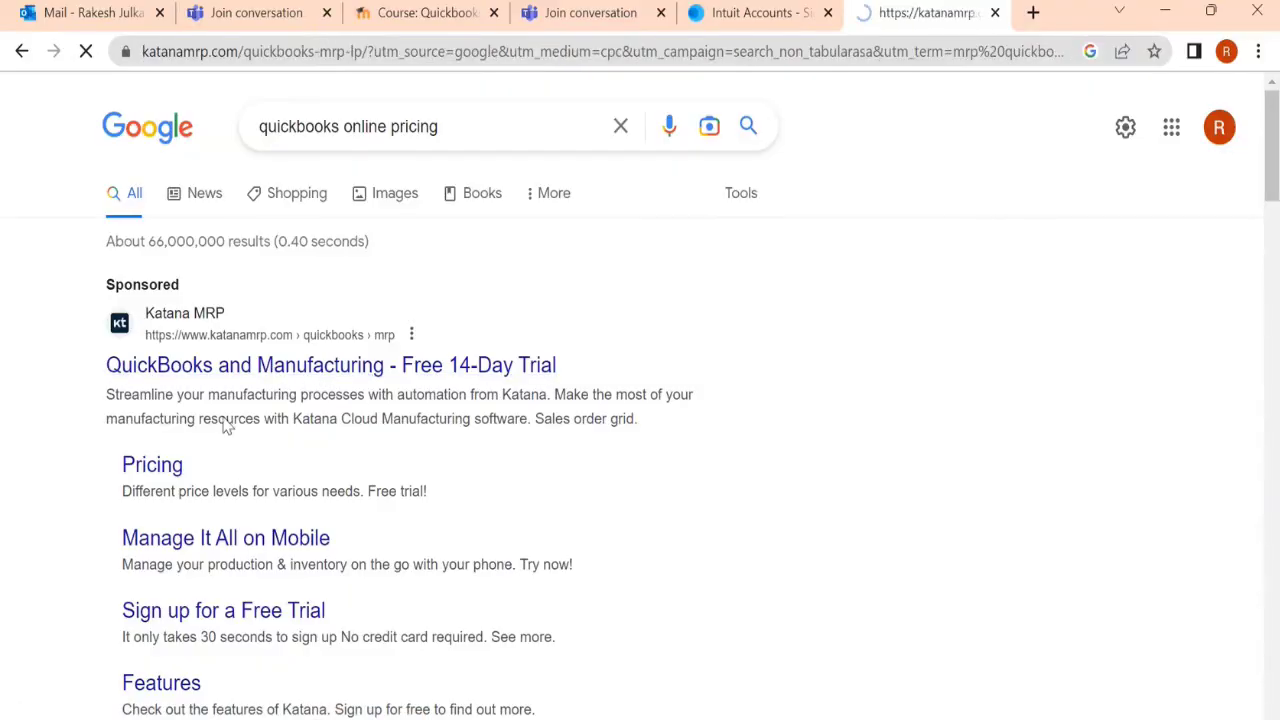
scroll(742, 415, down, 8)
scroll(740, 425, up, 10)
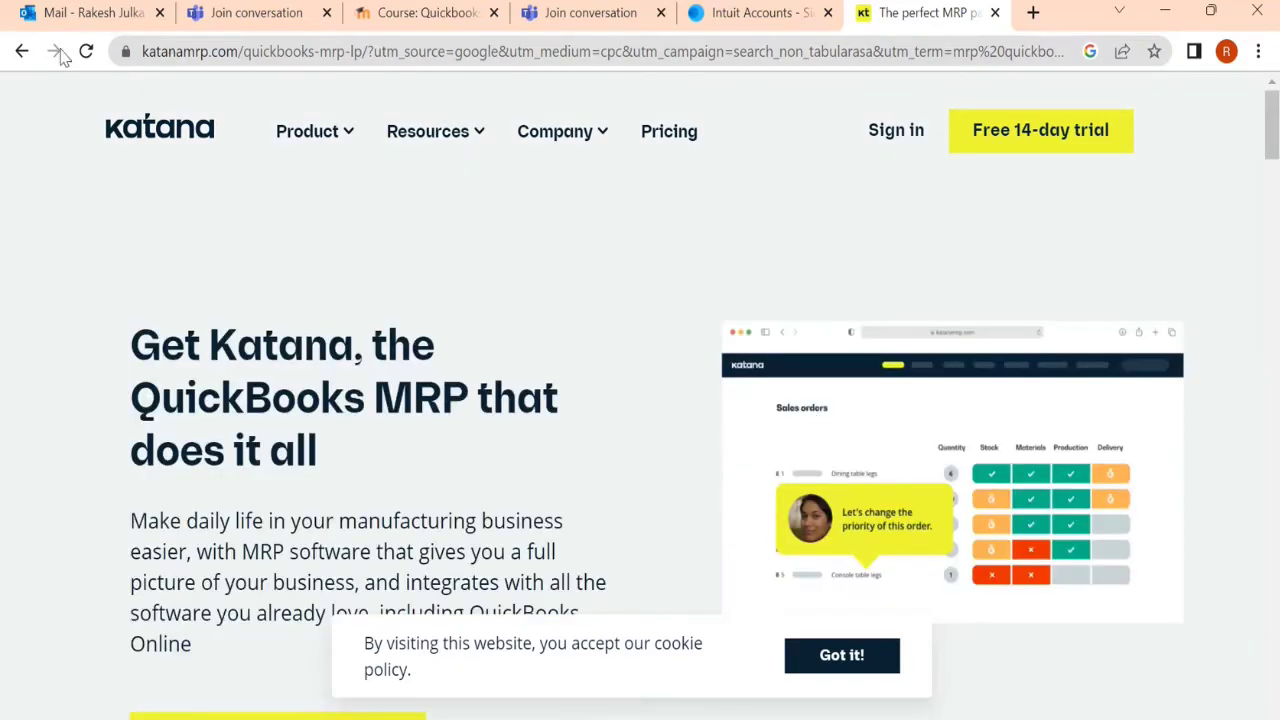
Step: Return to the pricing results and scroll down to the QuickBooks Plans & Pricing link
click(22, 51)
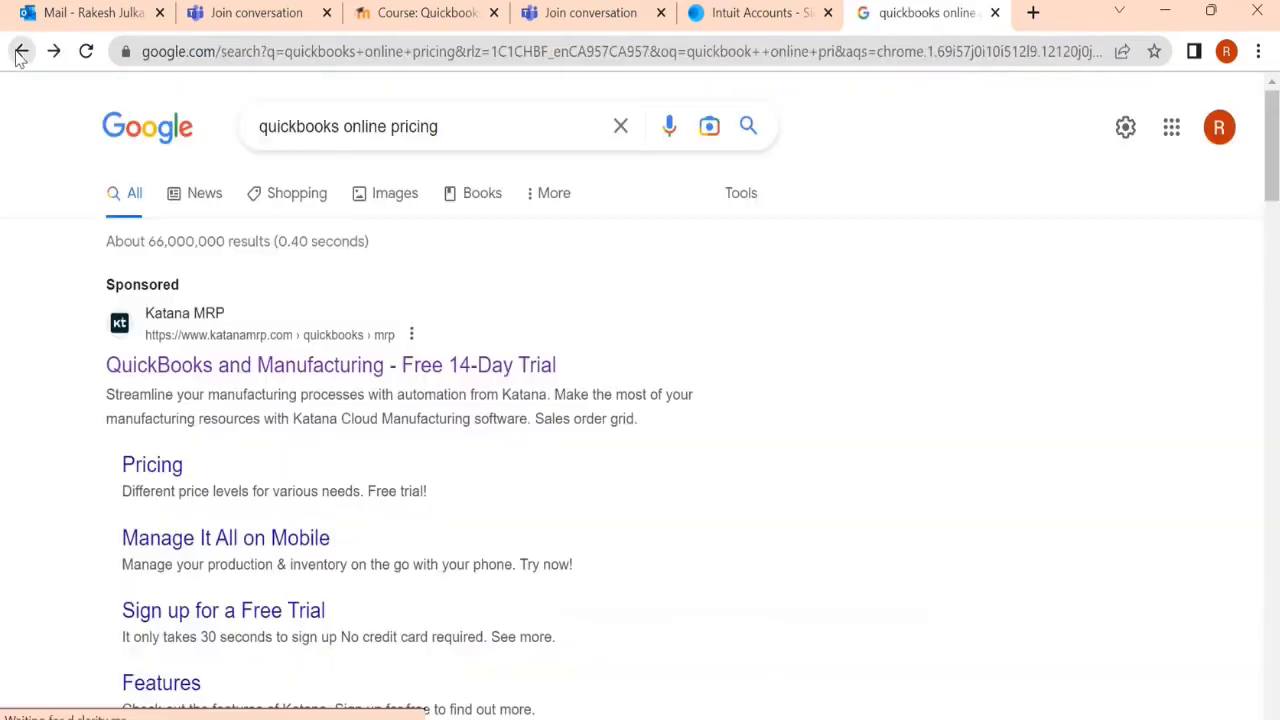
scroll(334, 463, down, 3)
scroll(336, 537, down, 4)
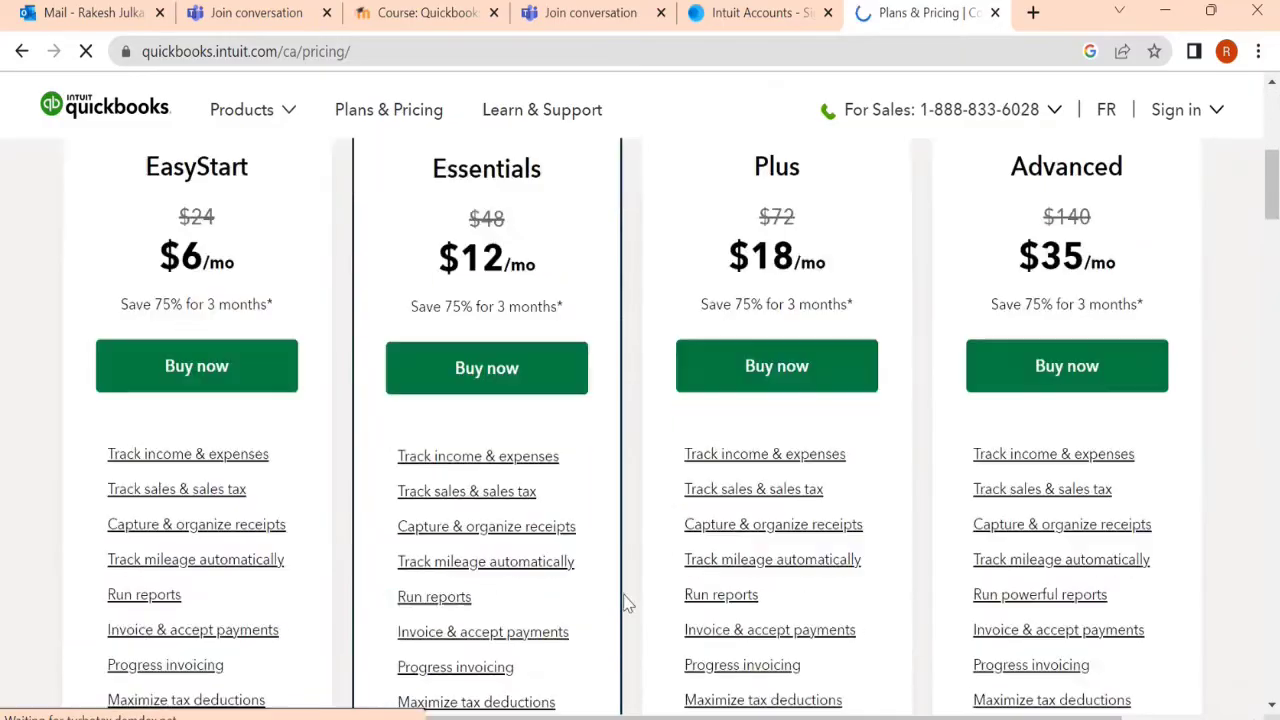
Step: Switch the pricing page to show 30-day free trial prices
scroll(521, 555, up, 2)
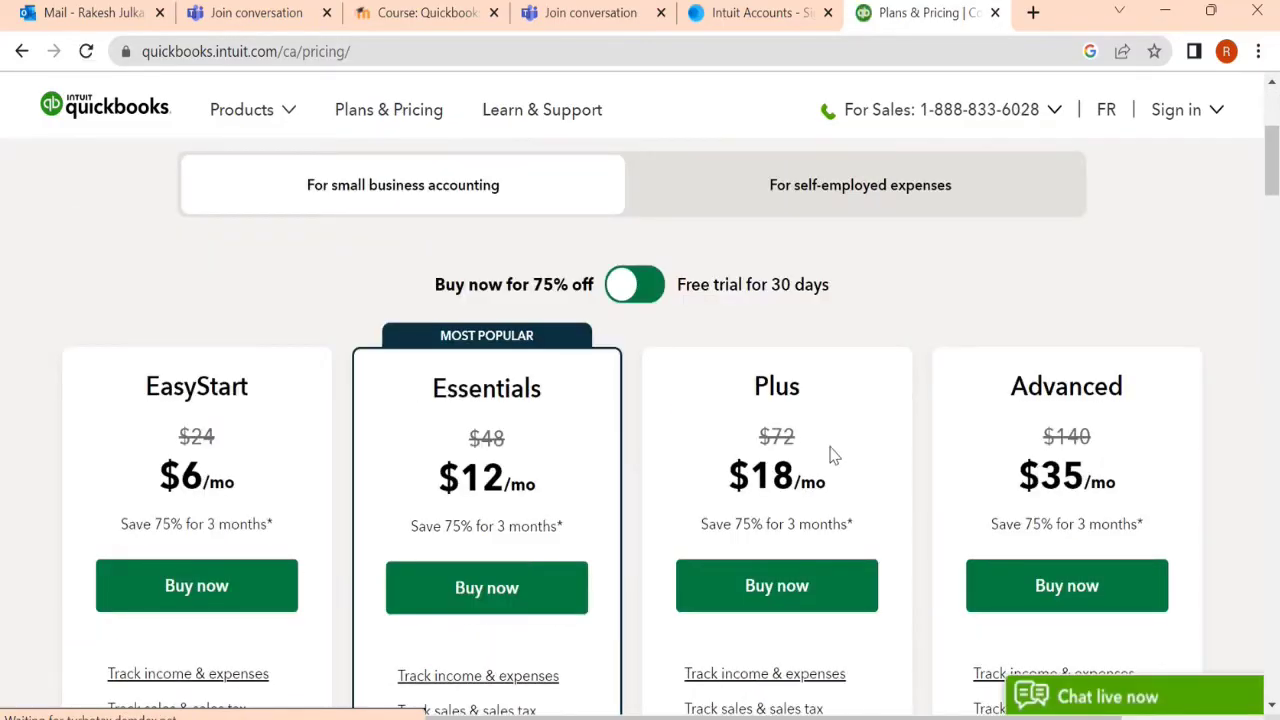
scroll(823, 457, down, 2)
scroll(818, 460, up, 2)
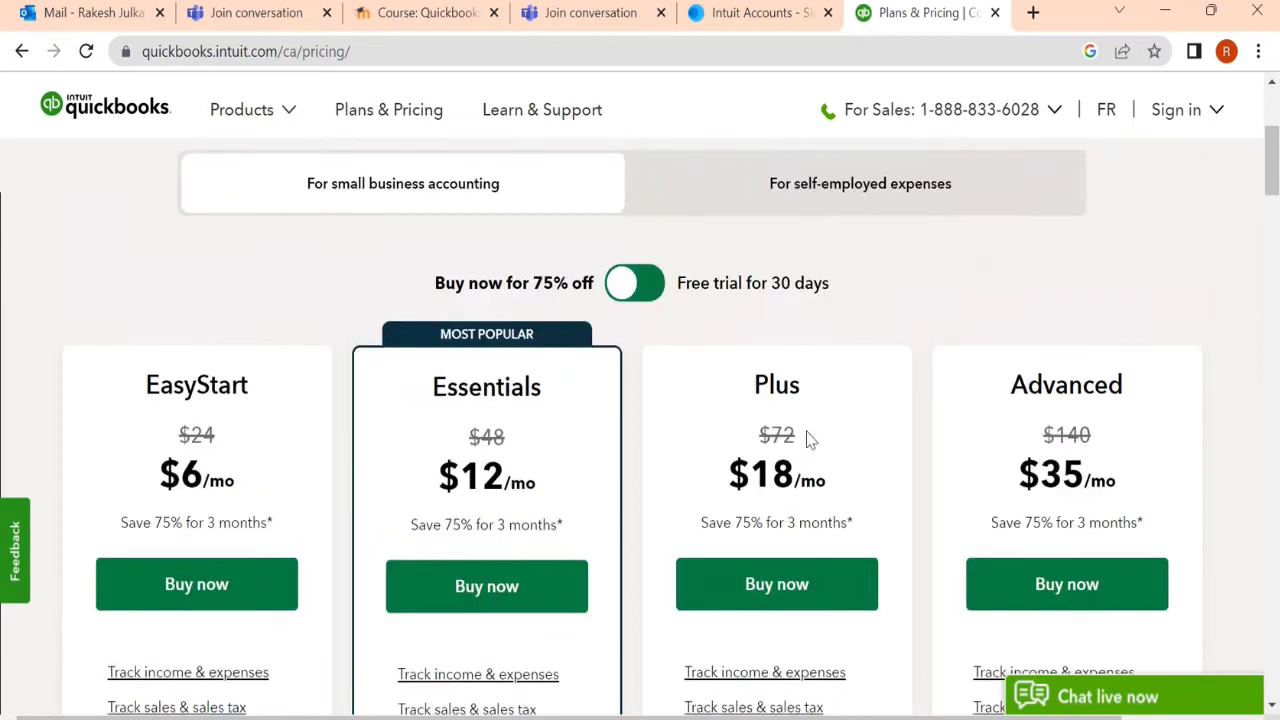
click(640, 290)
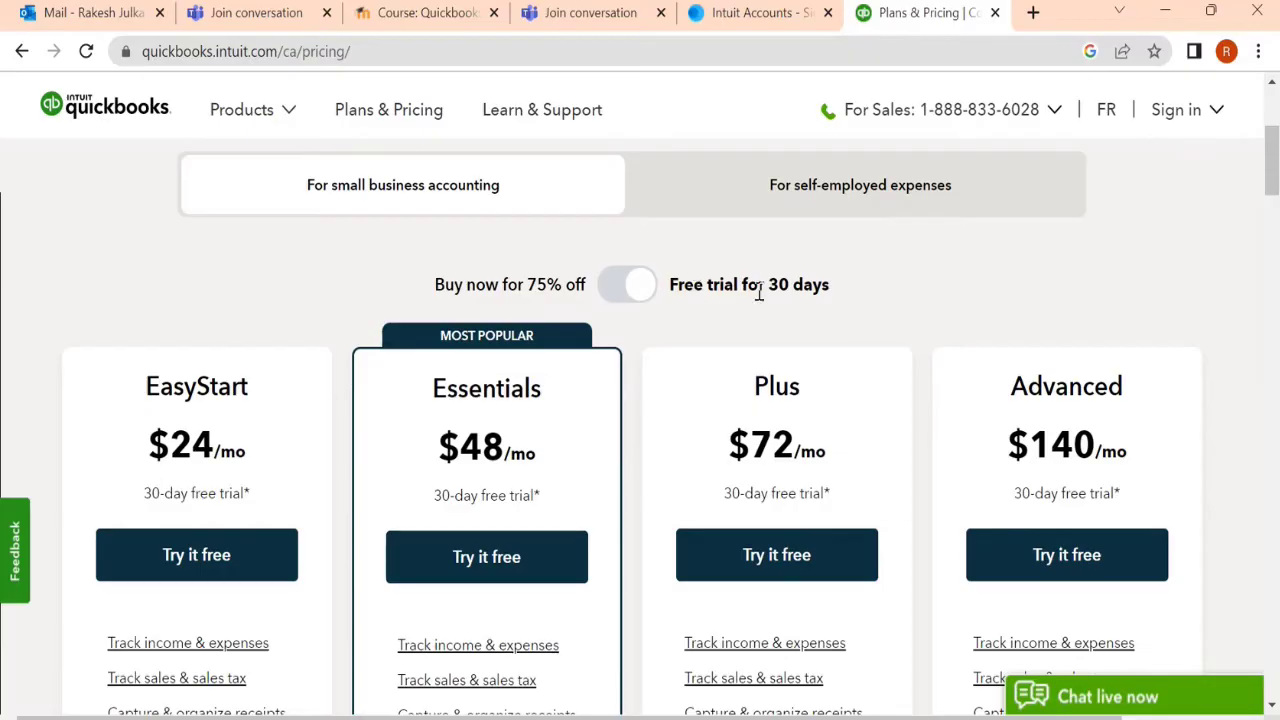
Step: Start a free trial of the Plus plan
scroll(820, 330, down, 2)
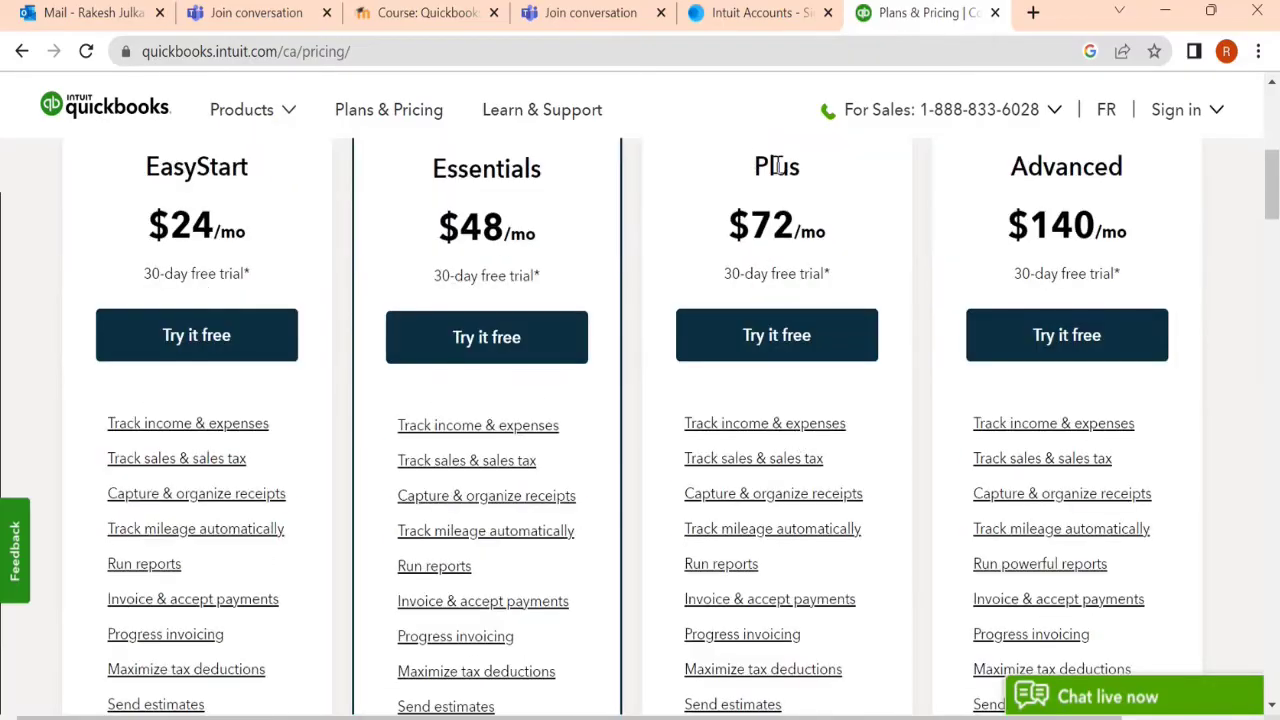
scroll(800, 240, up, 1)
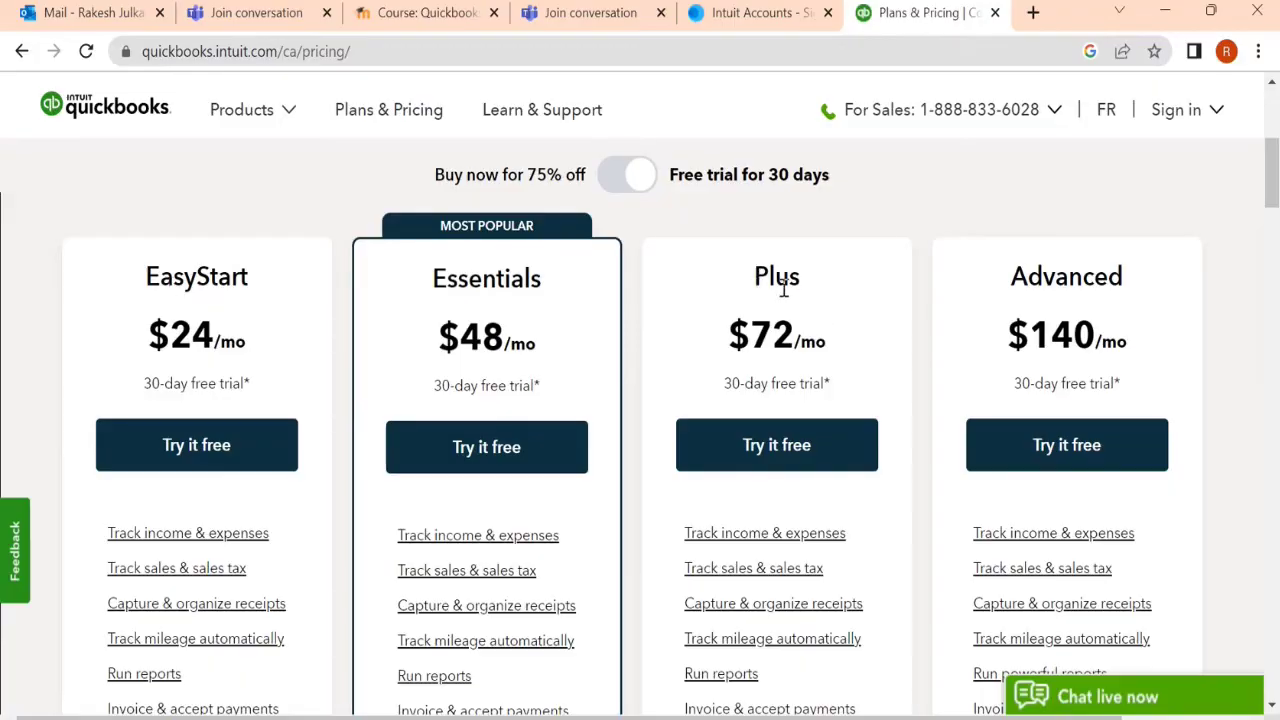
click(769, 452)
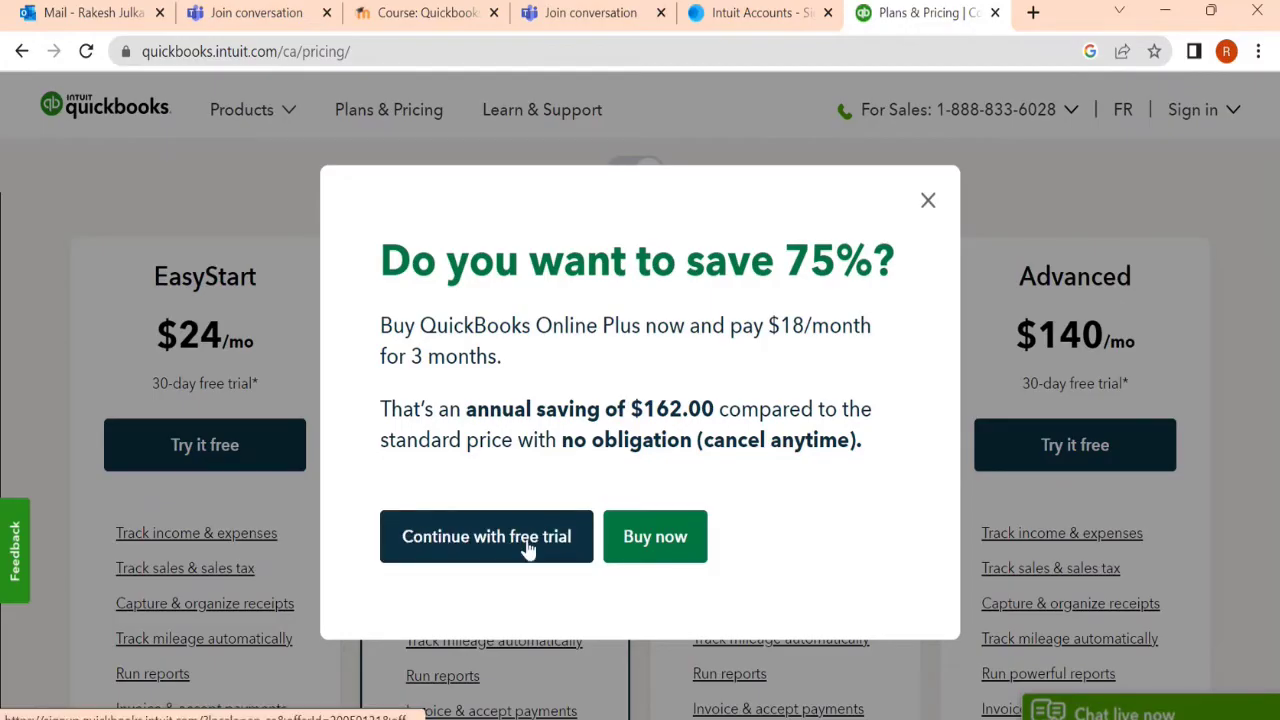
Step: Decline the discount, continue with the Plus free trial, and sign in with the existing account
click(458, 543)
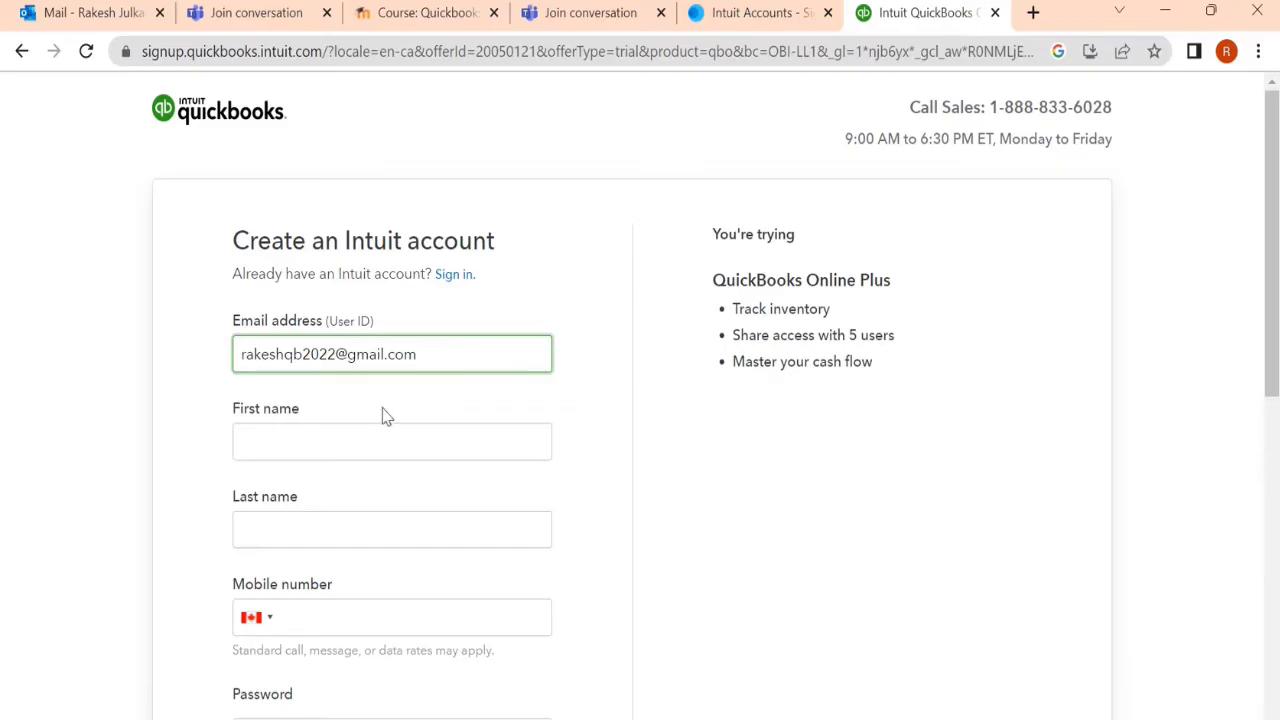
click(260, 445)
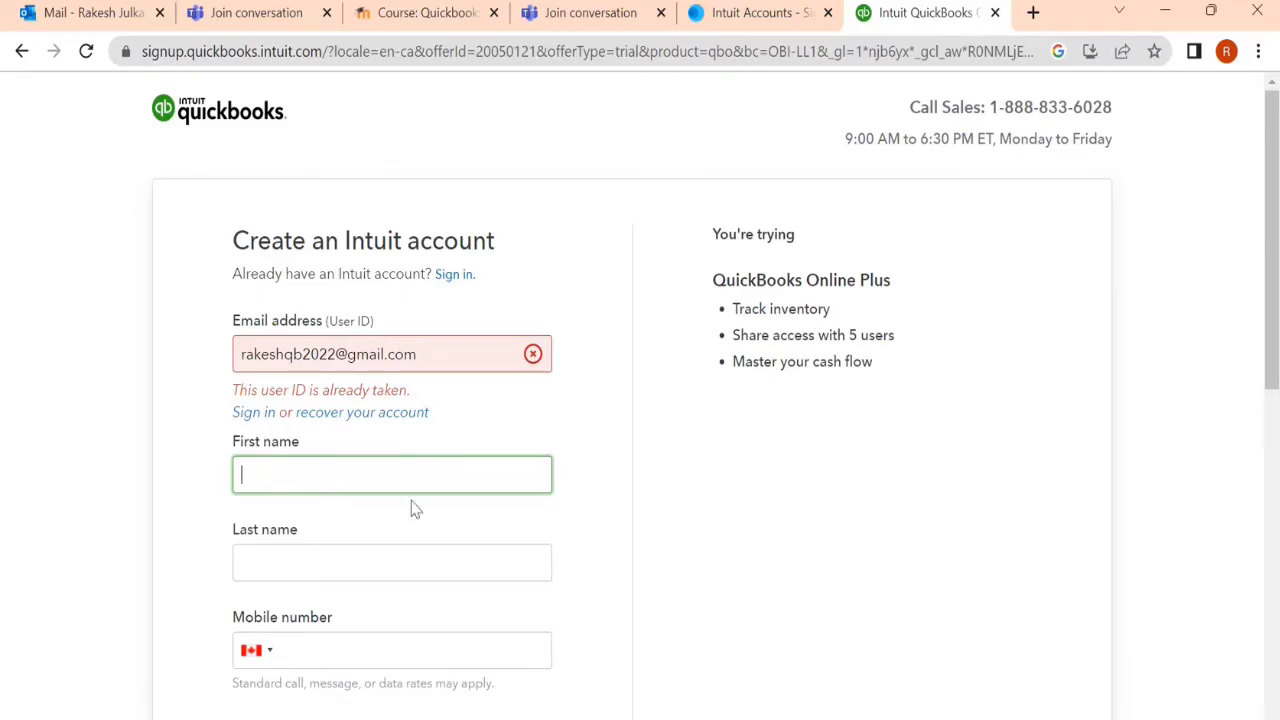
click(252, 413)
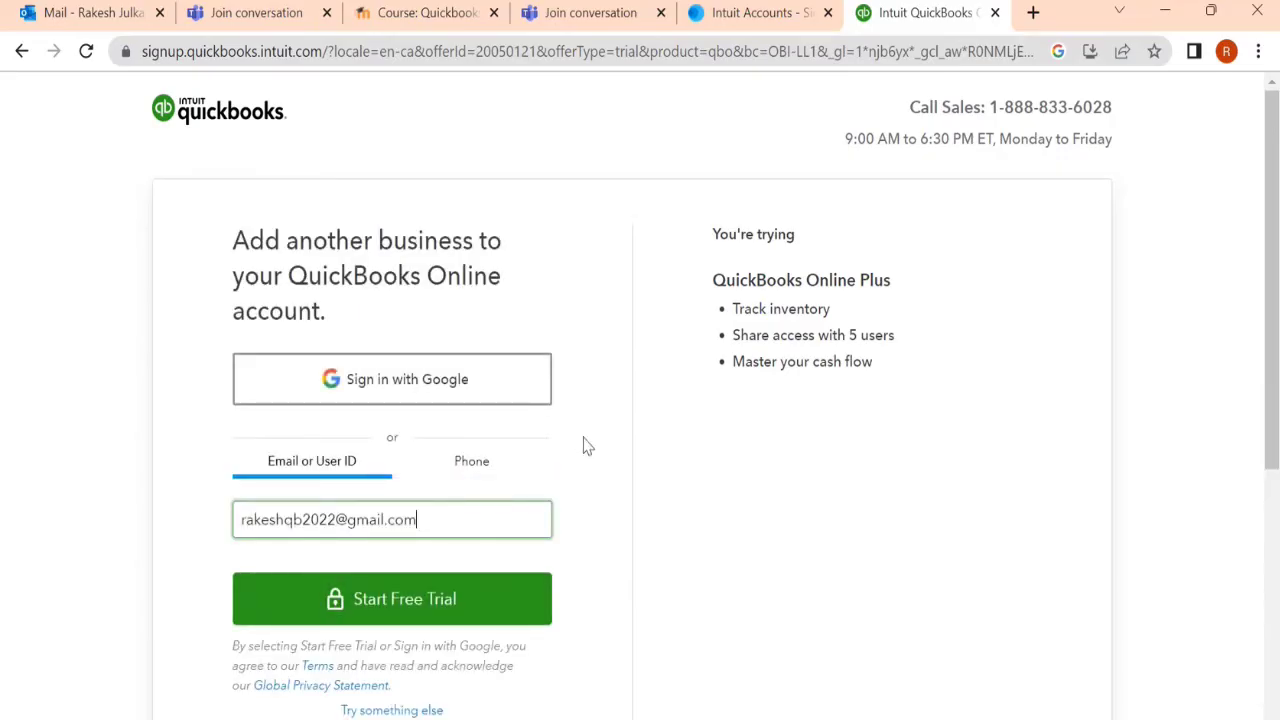
Step: Start the free trial with the existing user ID and request a verification code by text
scroll(583, 449, down, 1)
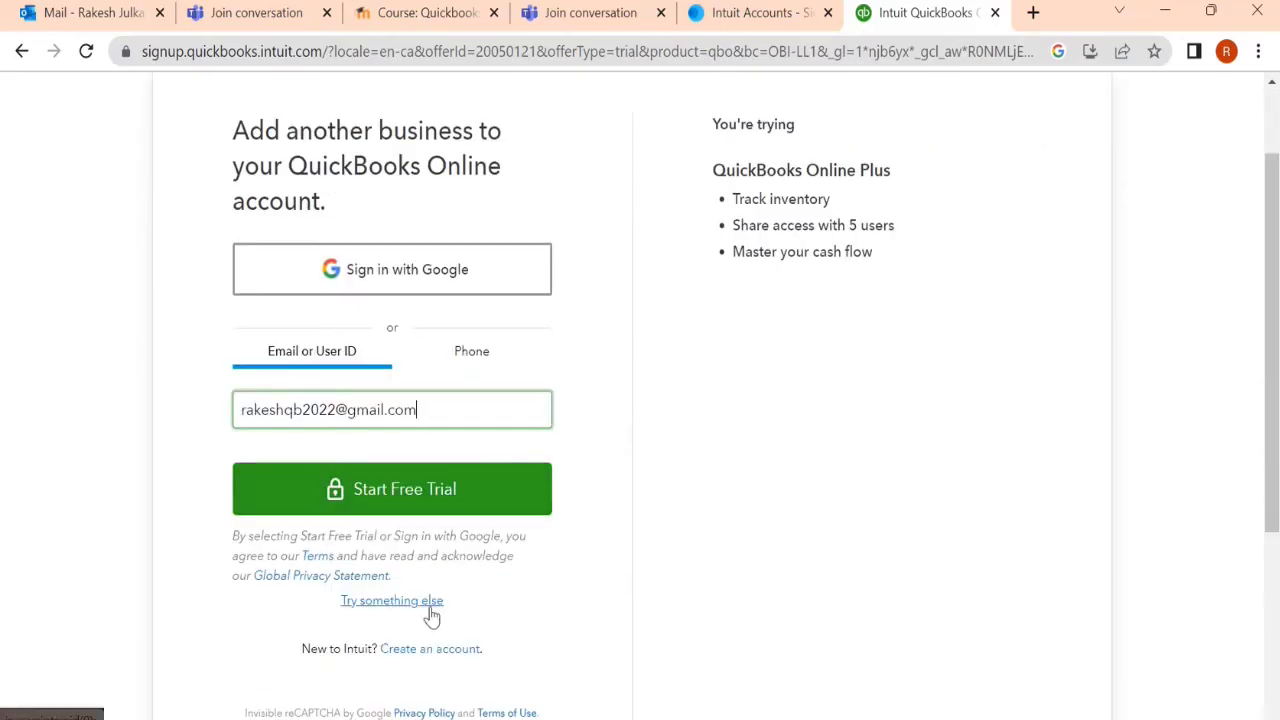
click(420, 508)
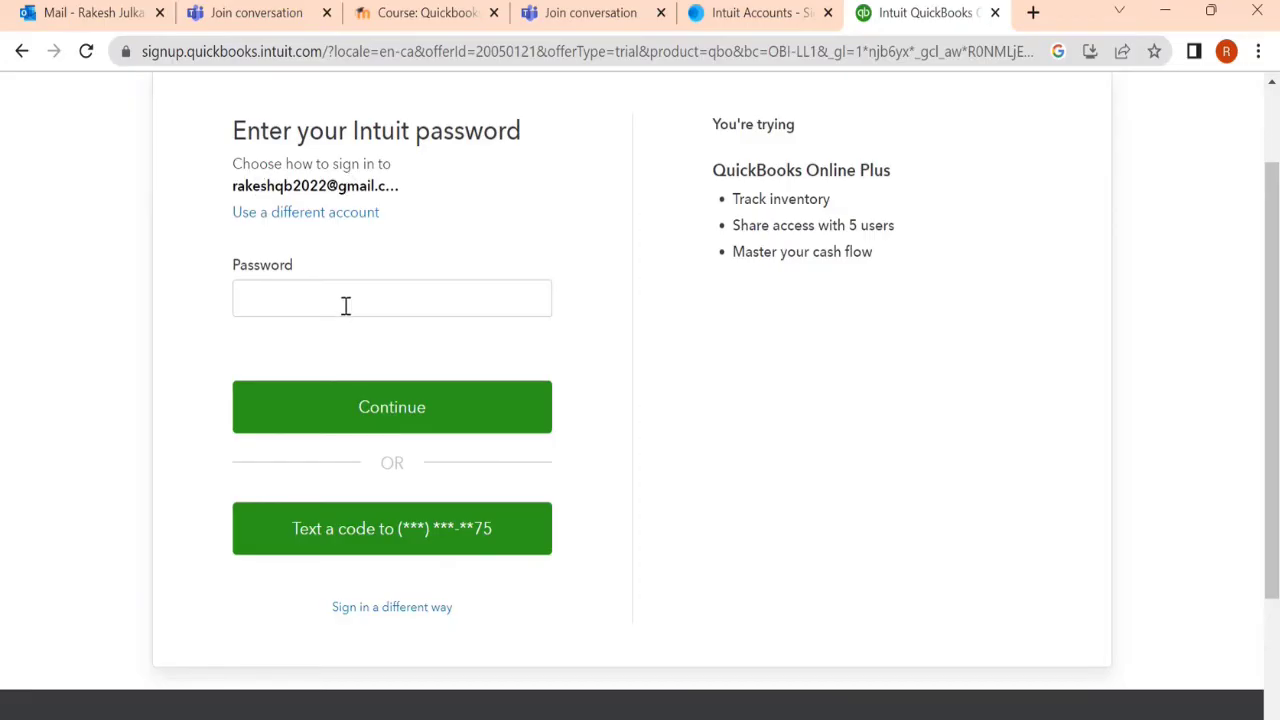
click(304, 301)
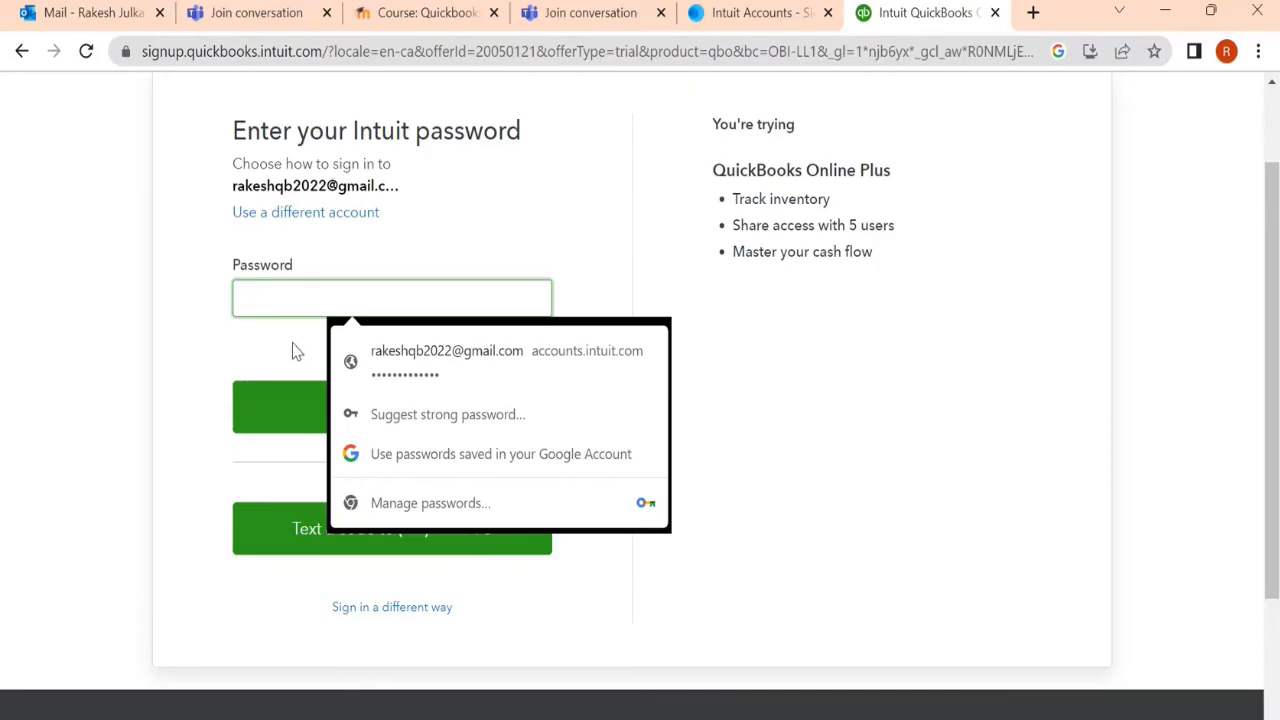
click(285, 523)
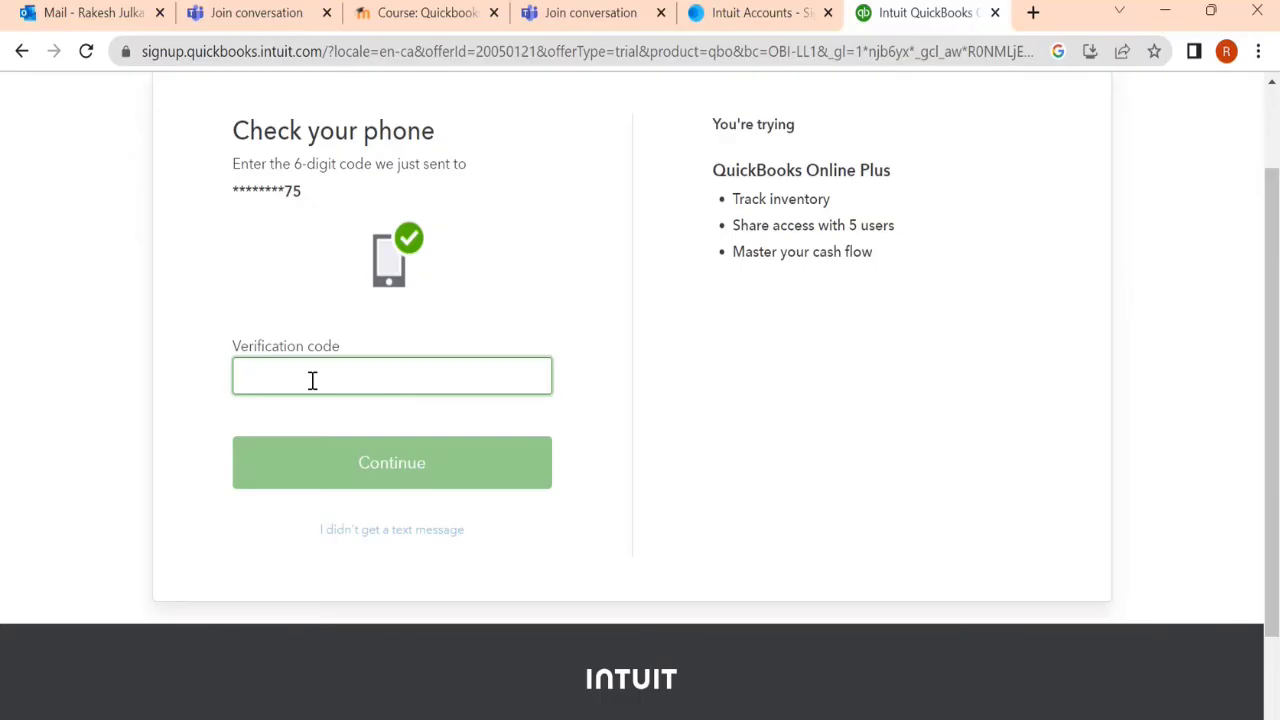
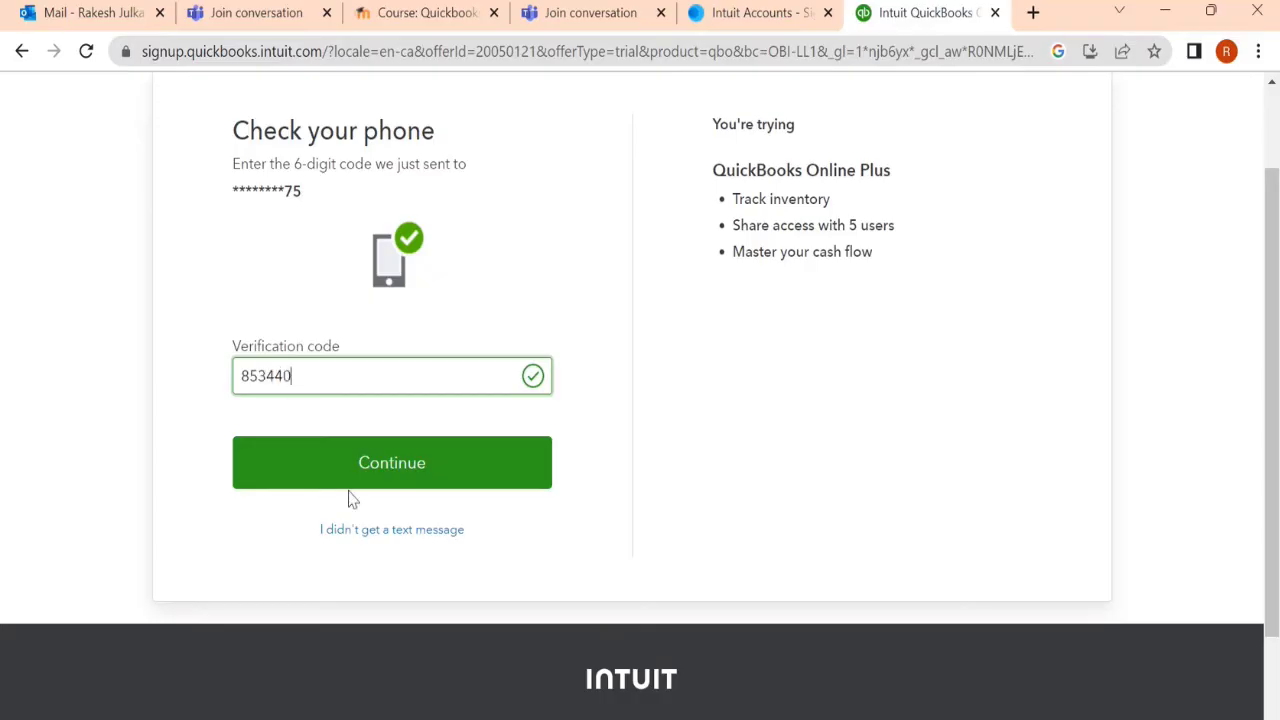
Step: Enter the texted verification code and type the account password to finish sign-in
click(357, 471)
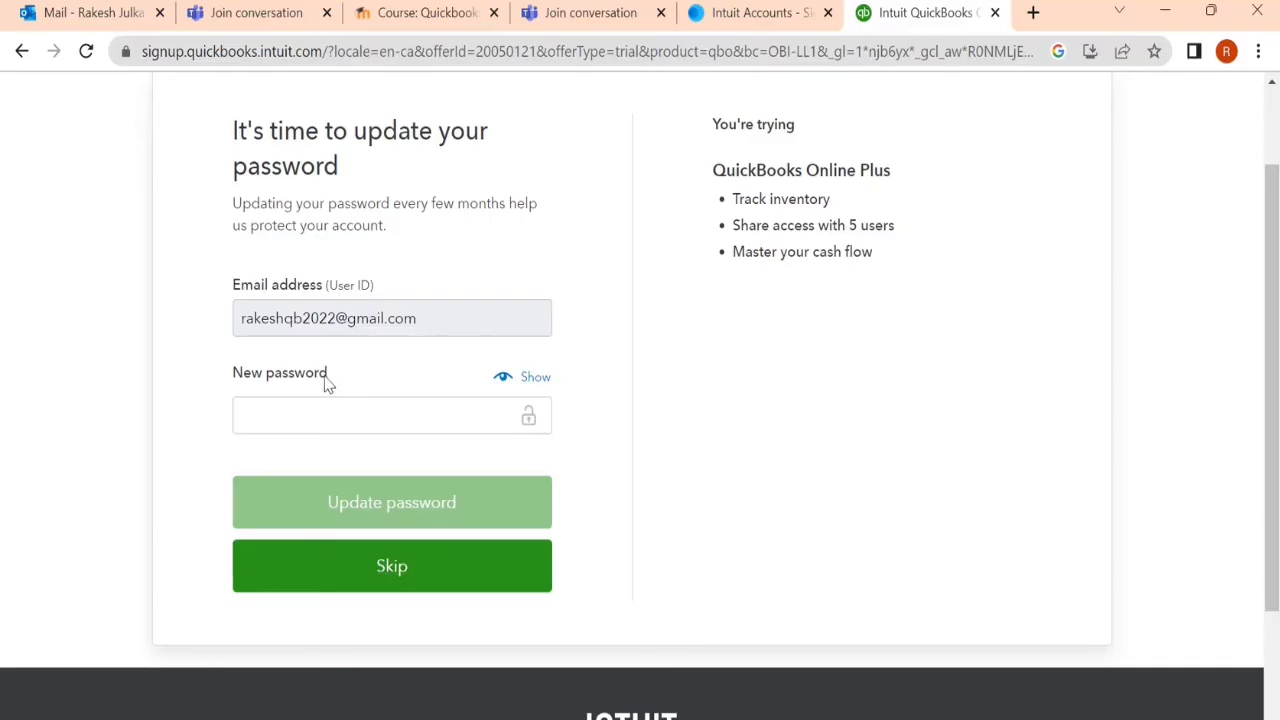
click(282, 420)
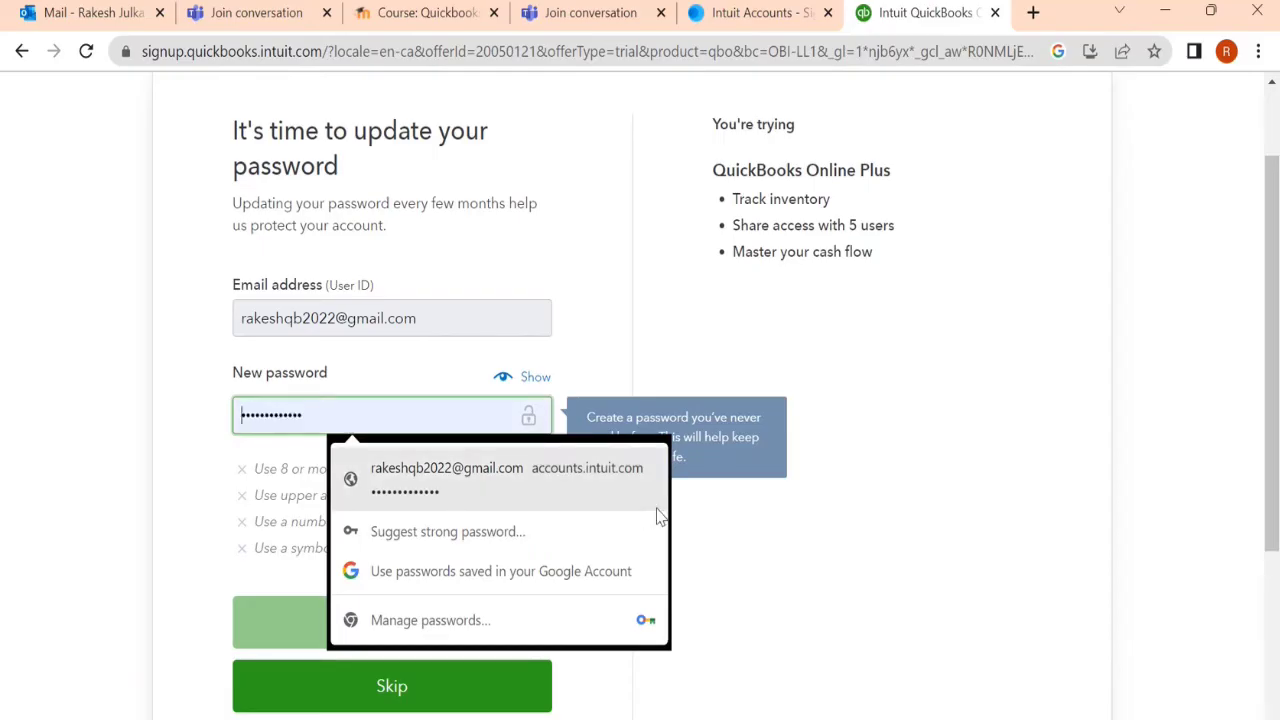
text(R)
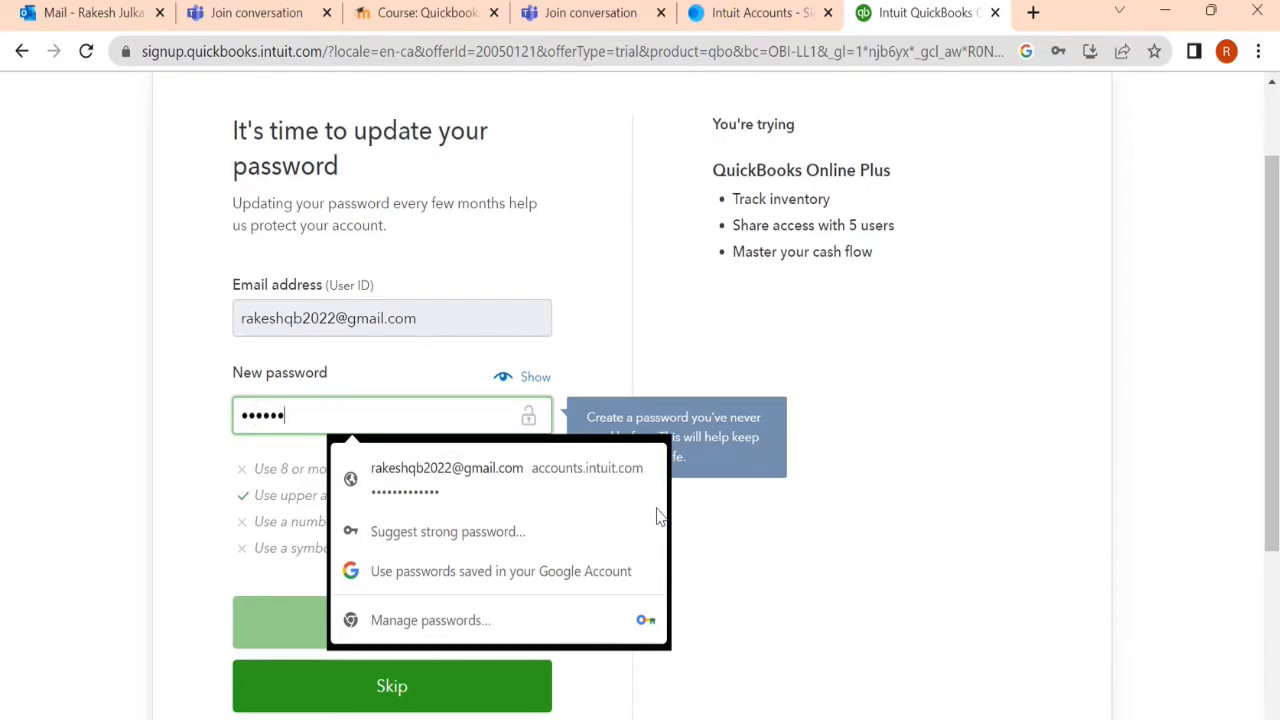
text(•••••••••)
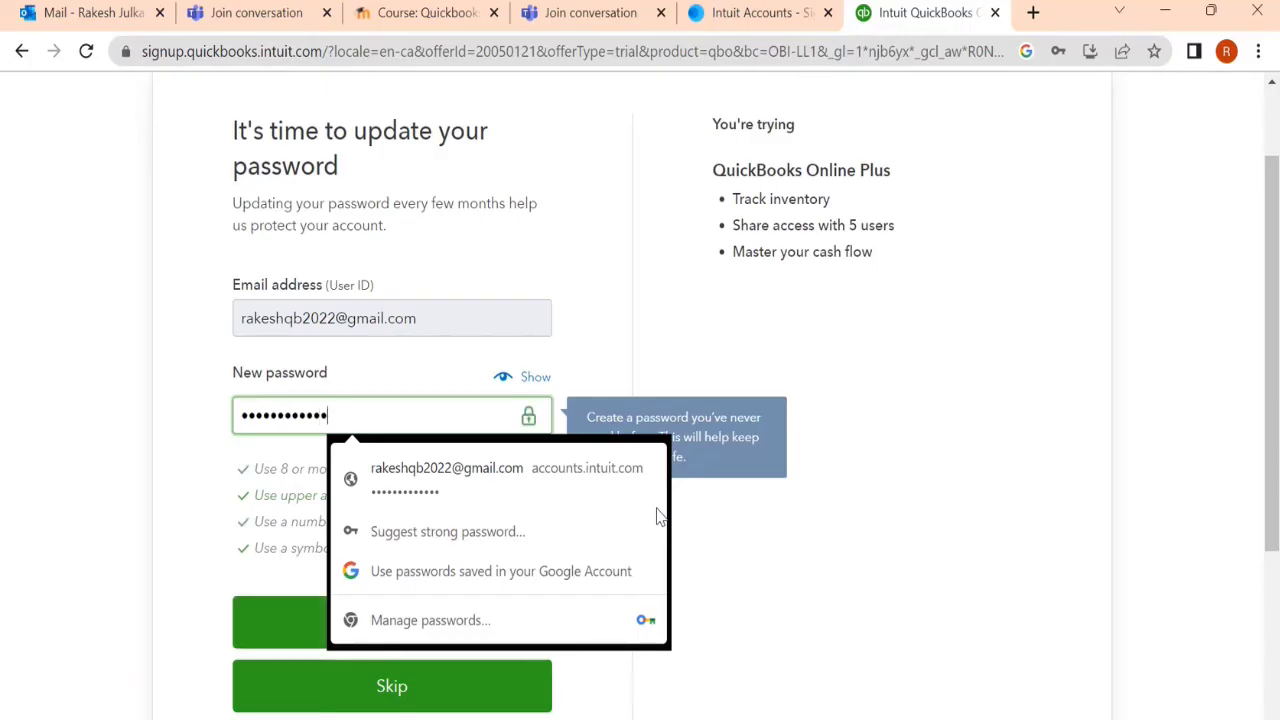
click(454, 677)
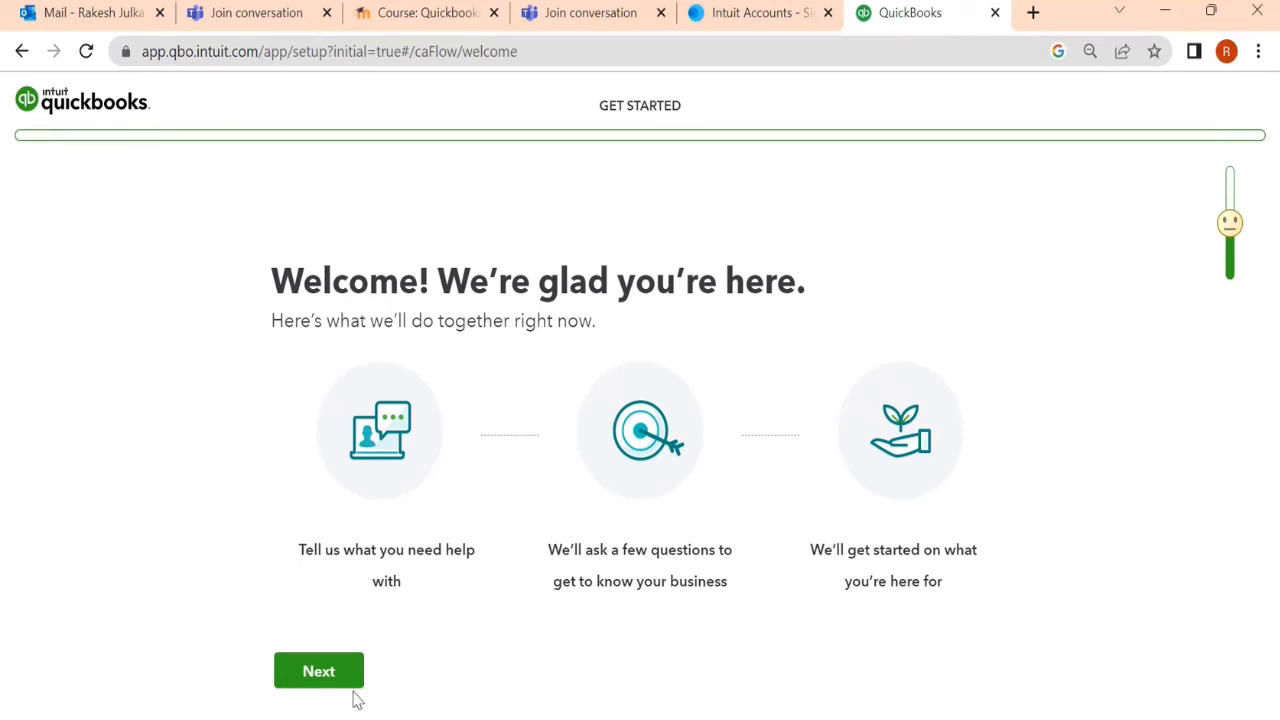
Step: Enter 'RJ New Company April 27' as the legal business name, correcting the 'Compnay' typo
click(329, 668)
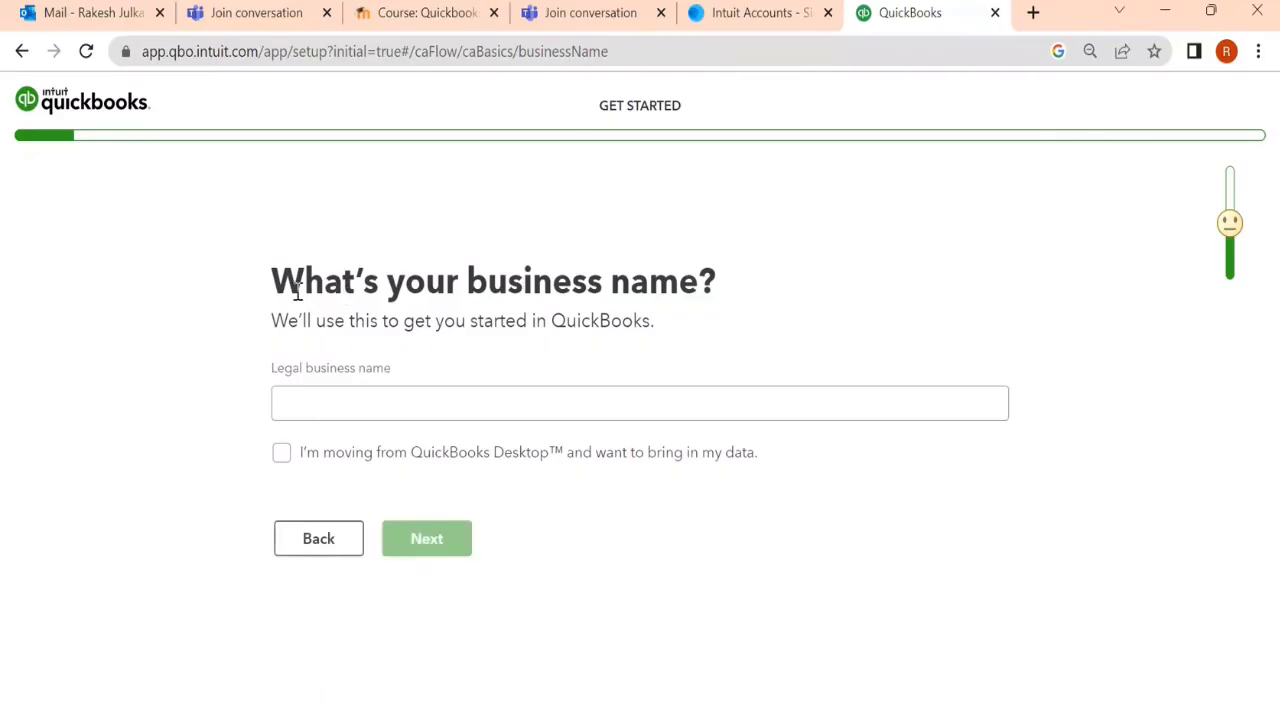
click(494, 403)
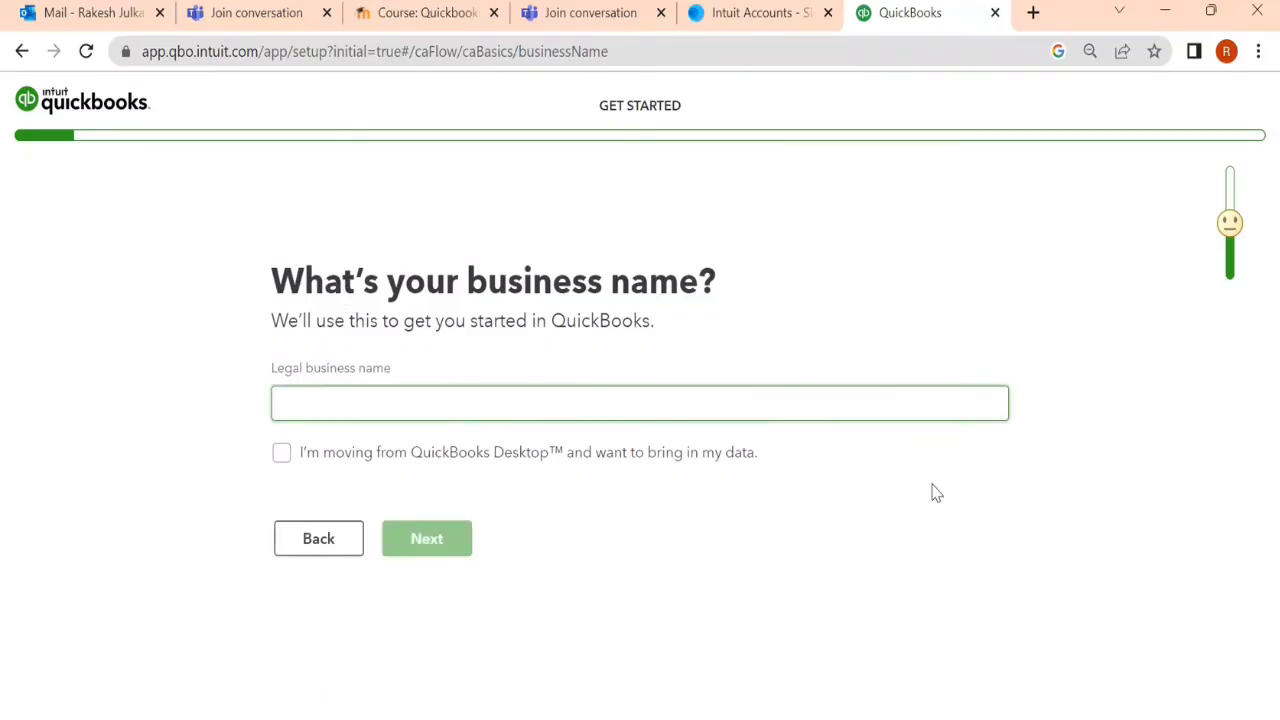
text(RJ)
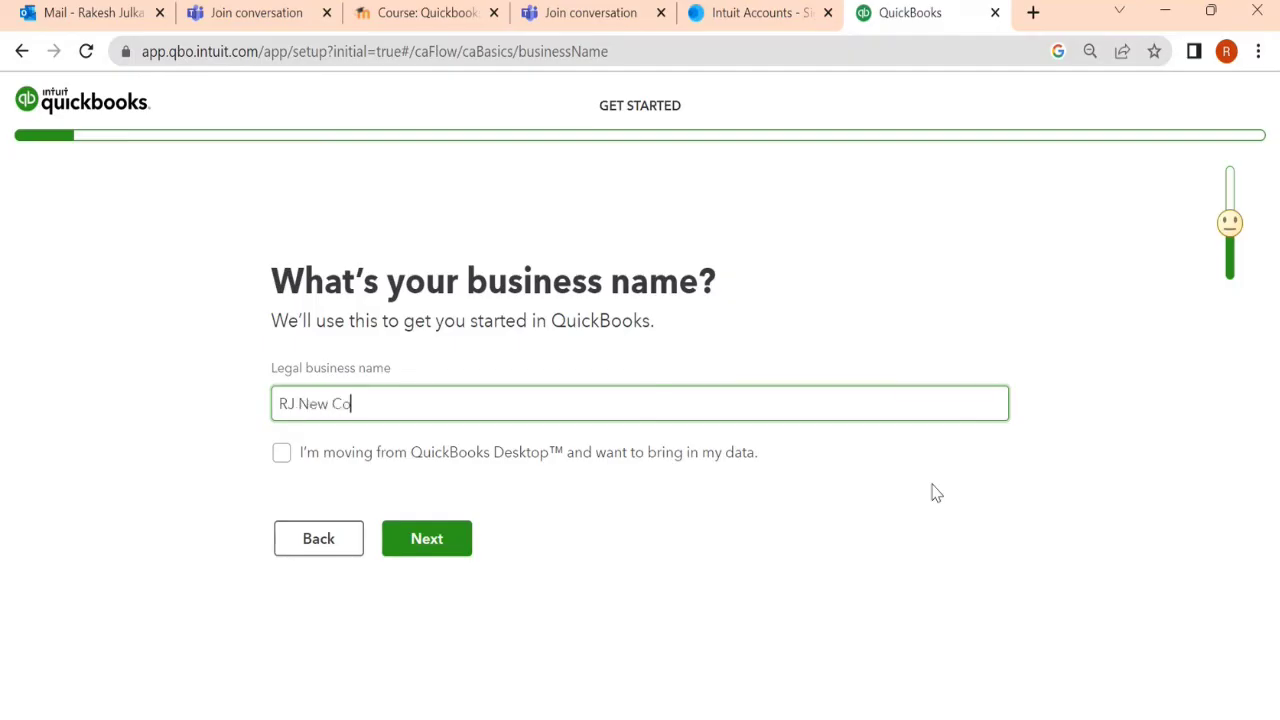
text(New Compnay April 27)
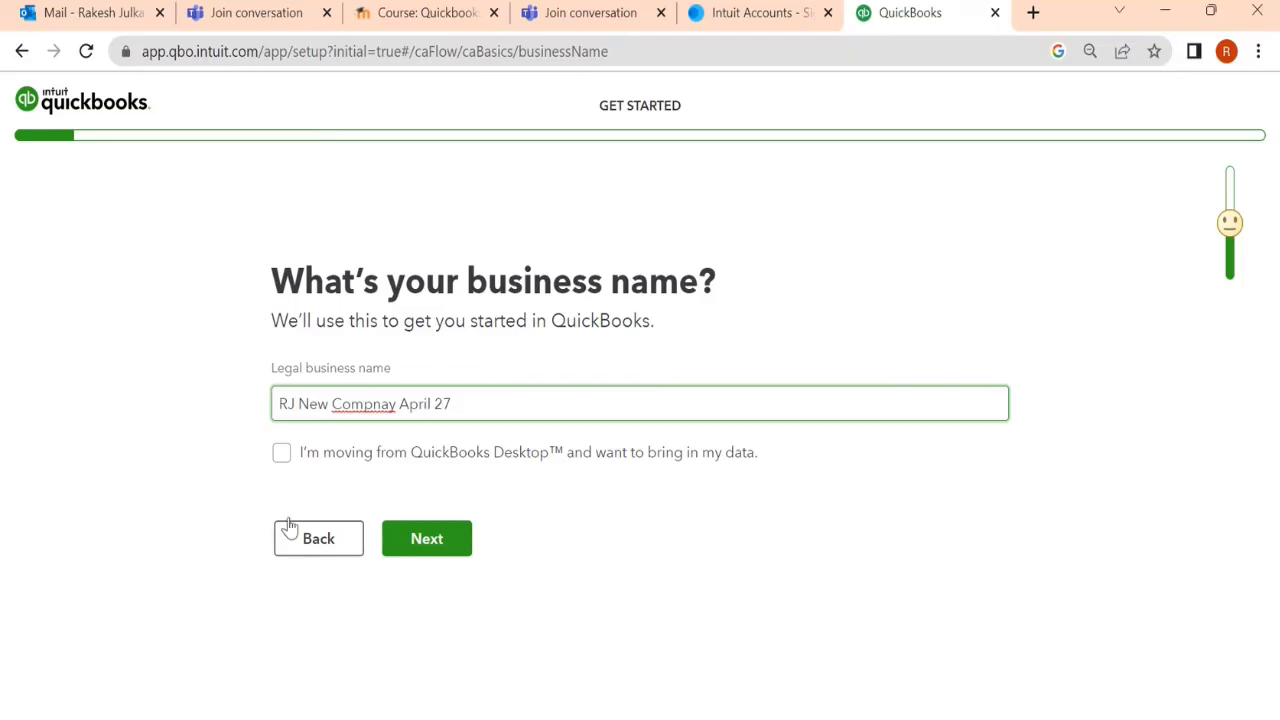
right_click(355, 404)
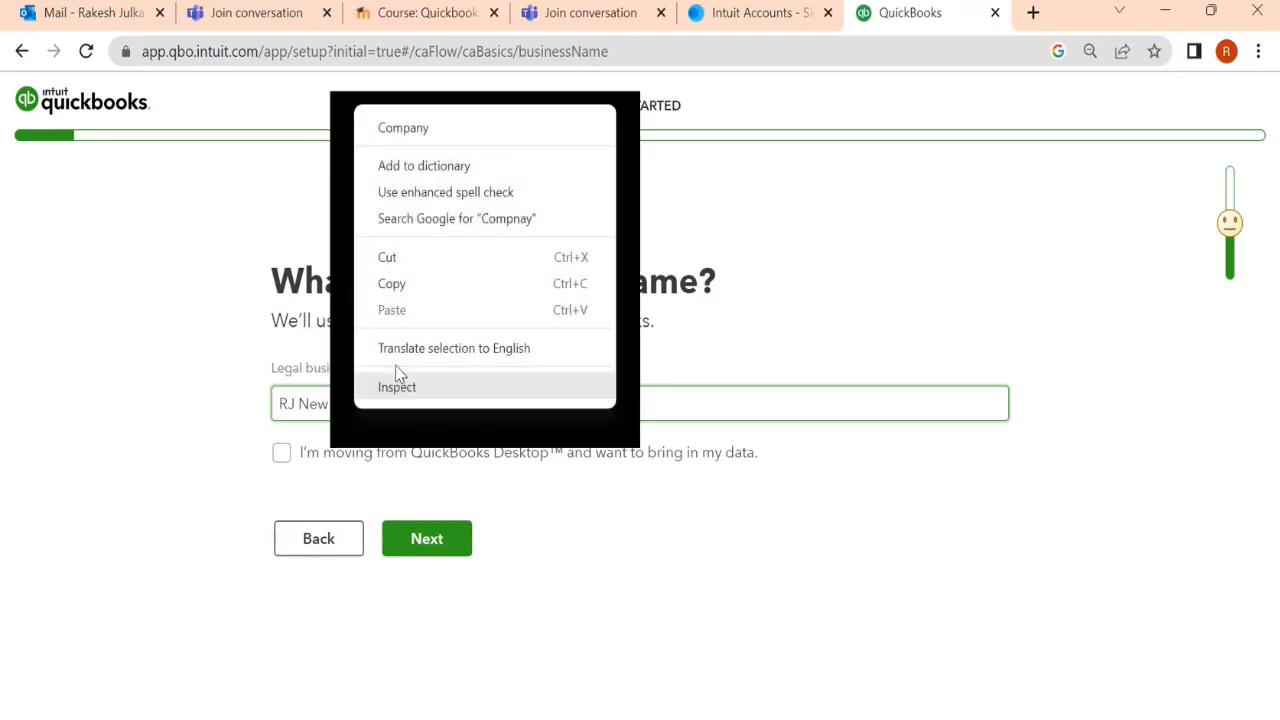
click(443, 134)
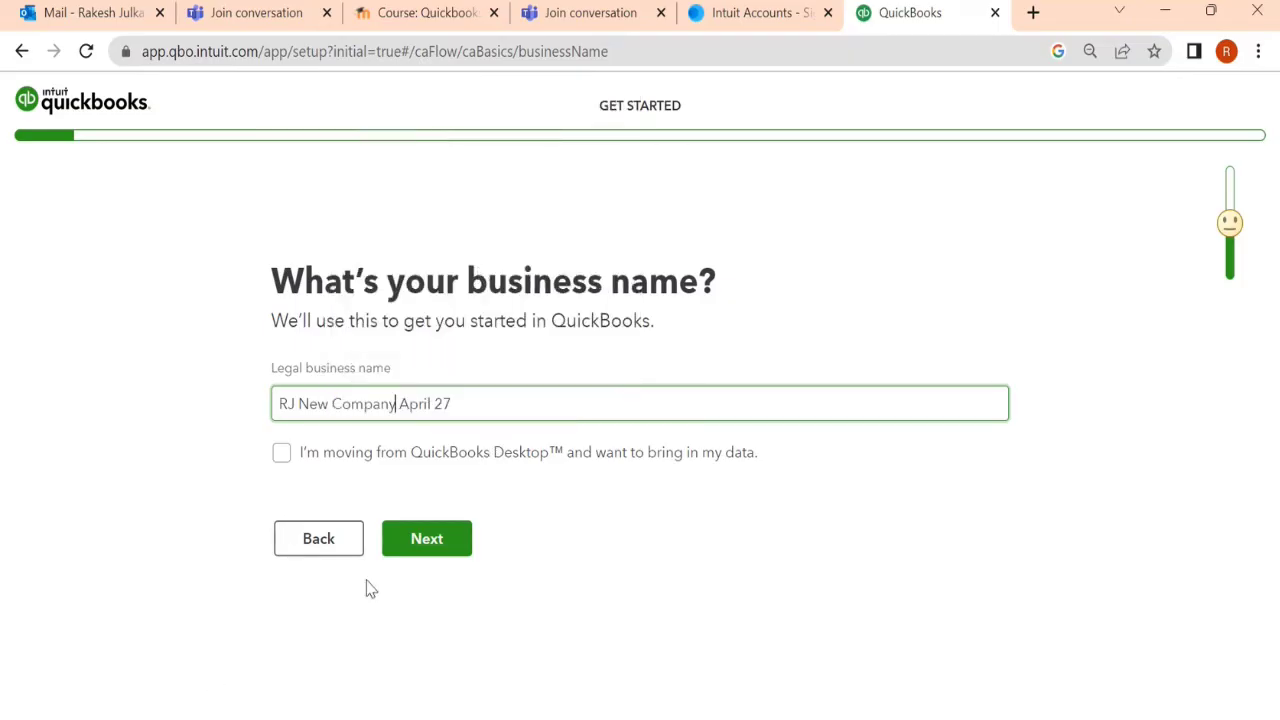
click(430, 548)
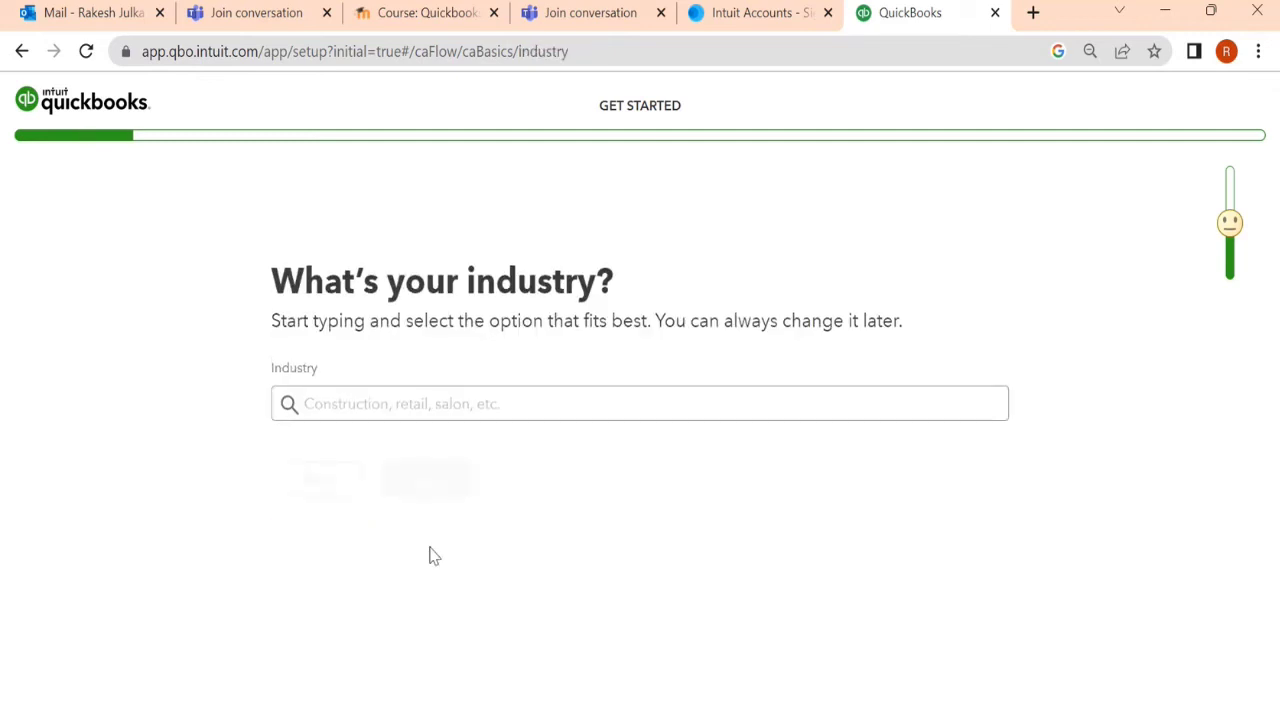
Step: Set the business industry to Educational support services
click(426, 395)
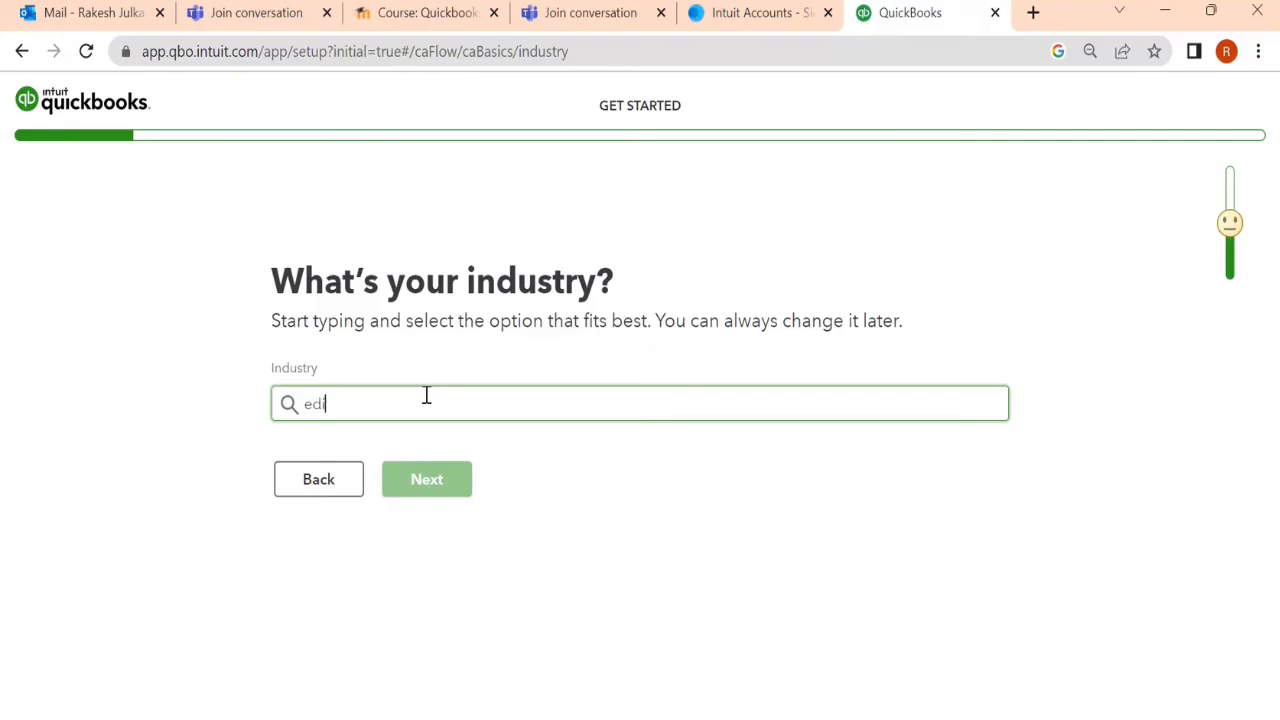
text(educat)
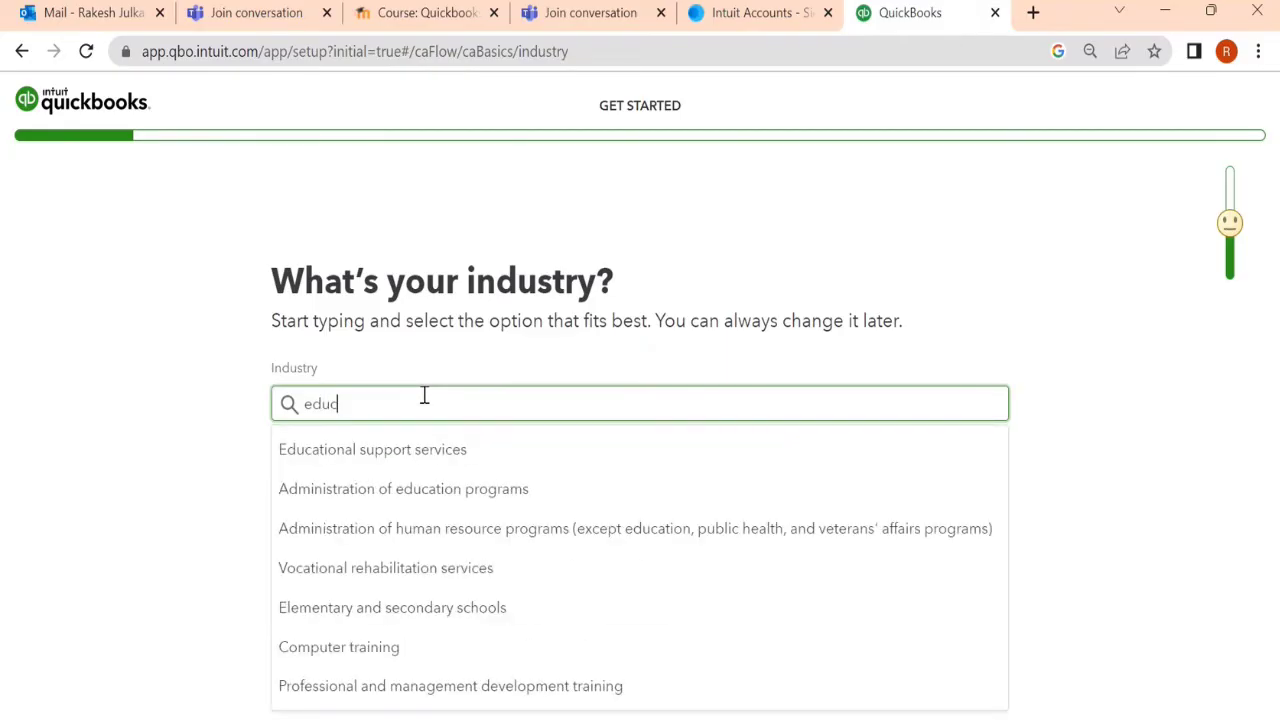
click(434, 455)
click(449, 490)
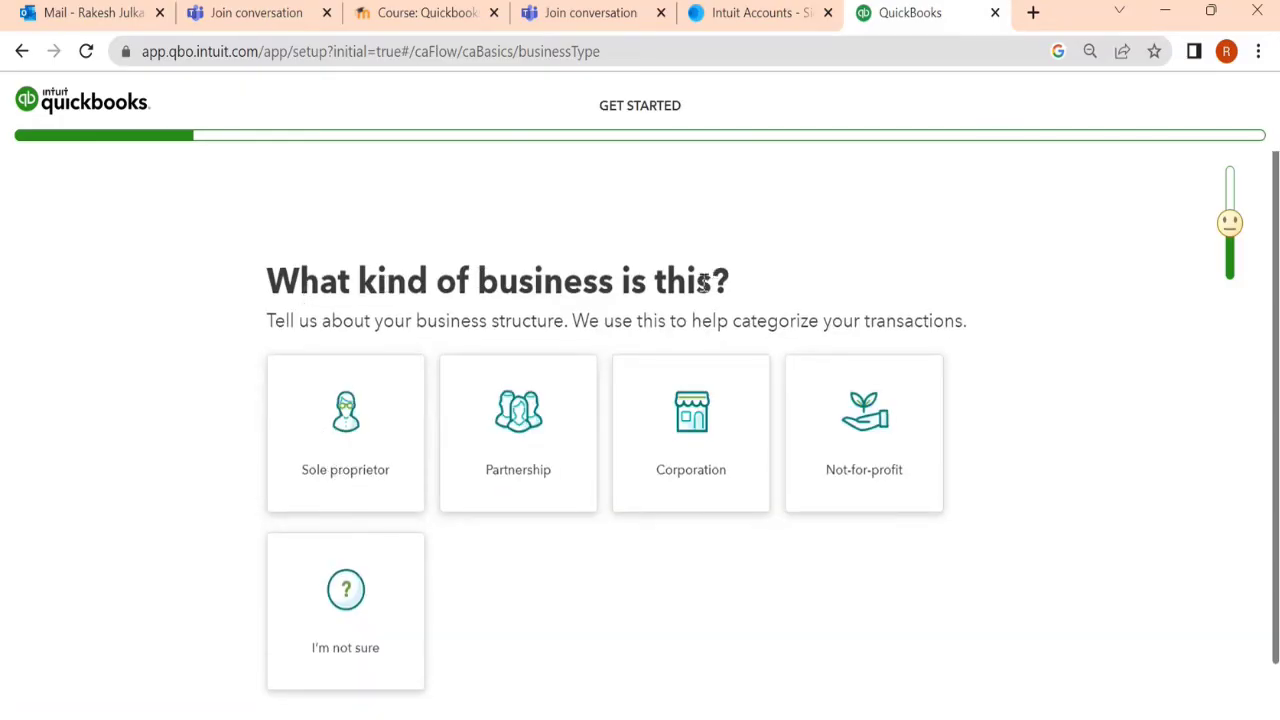
Step: Record the business as a sole proprietorship with me as owner or partner
click(358, 431)
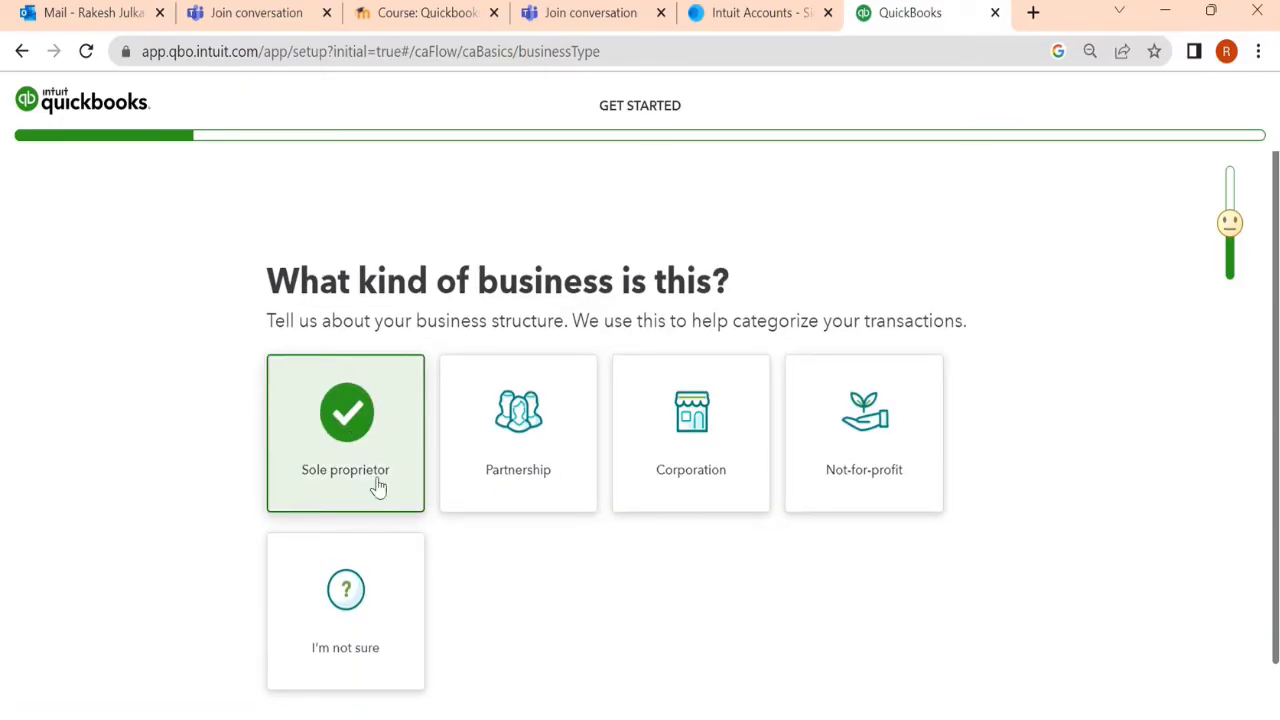
scroll(405, 510, down, 1)
click(423, 689)
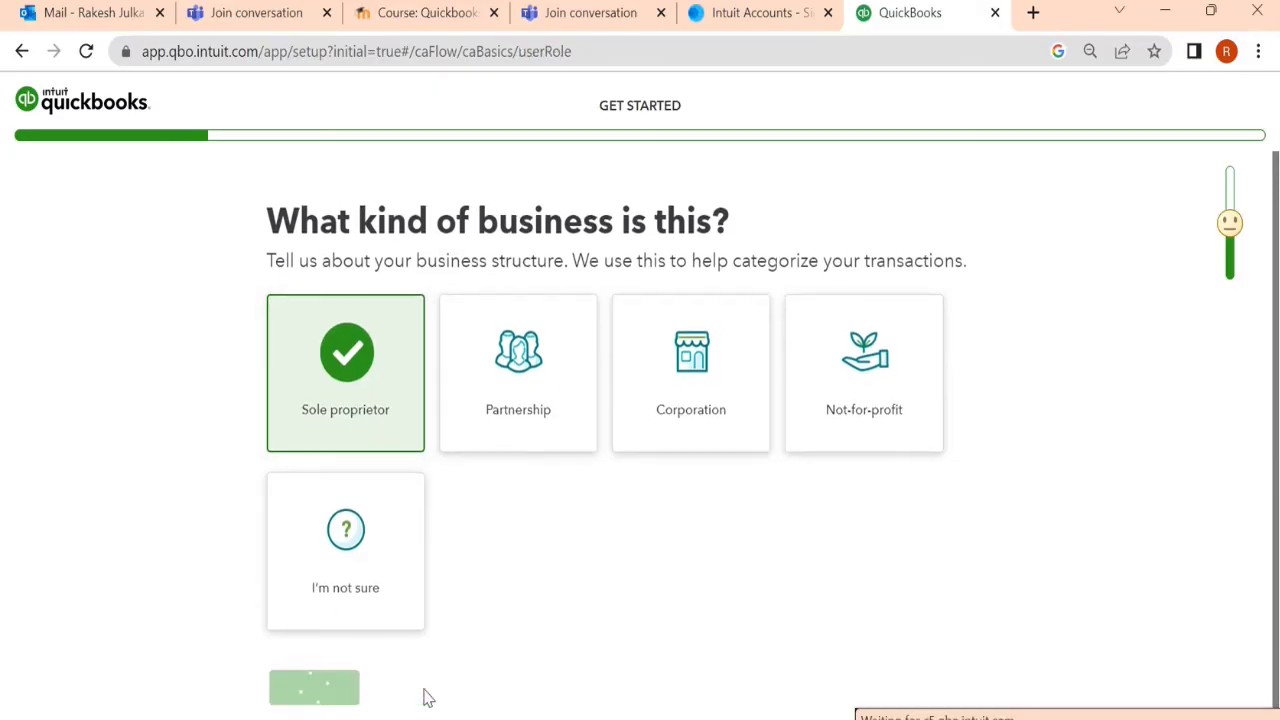
click(382, 548)
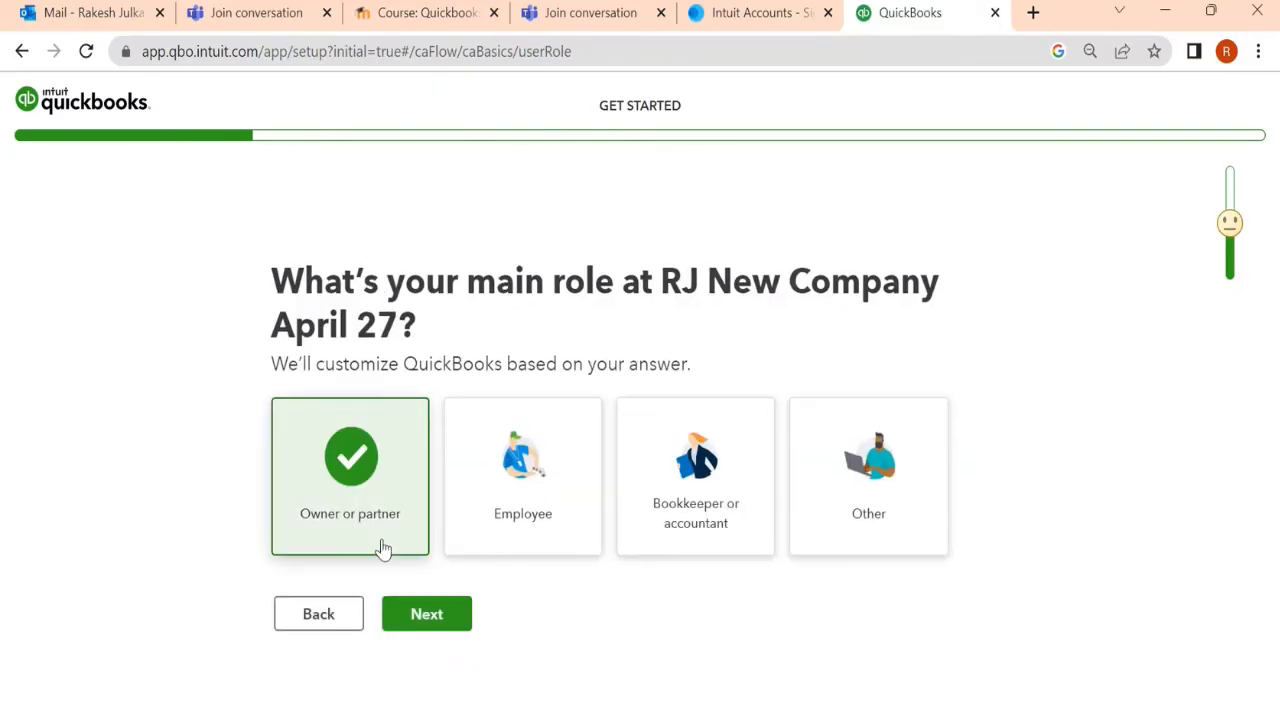
click(423, 613)
Step: Indicate I fly solo with no employees and no bookkeeper
click(355, 425)
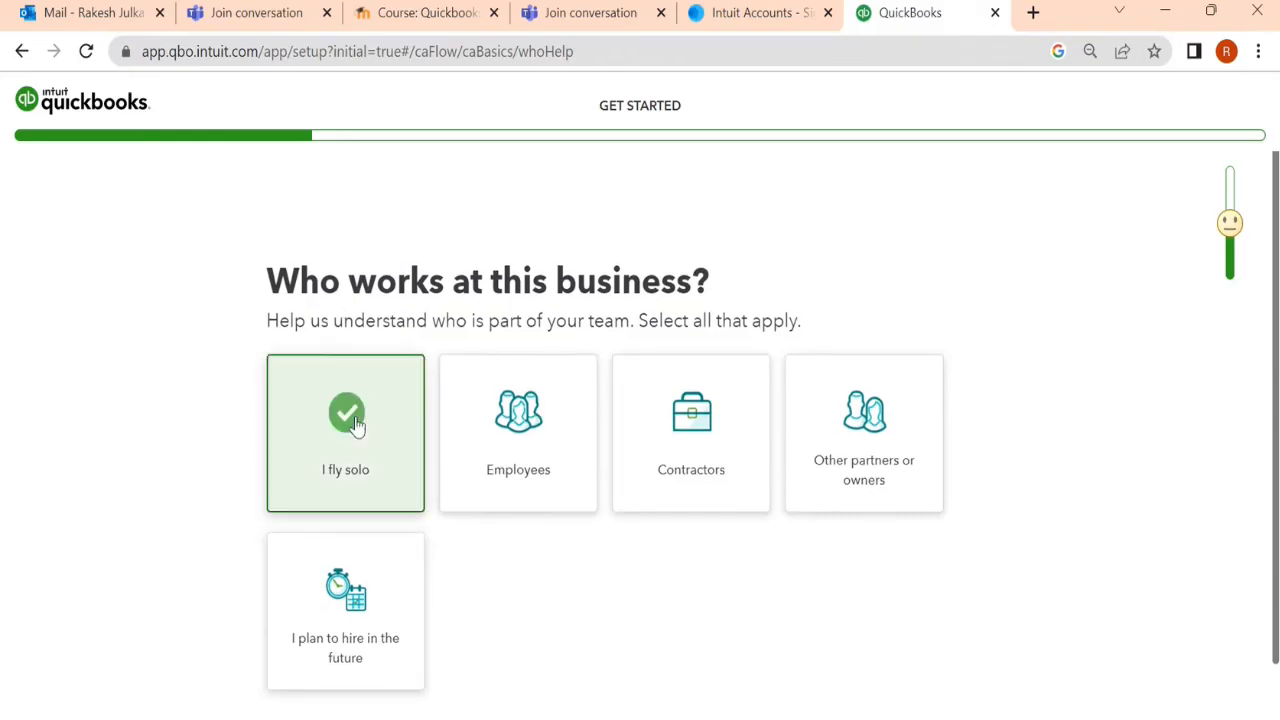
scroll(417, 606, down, 1)
click(437, 694)
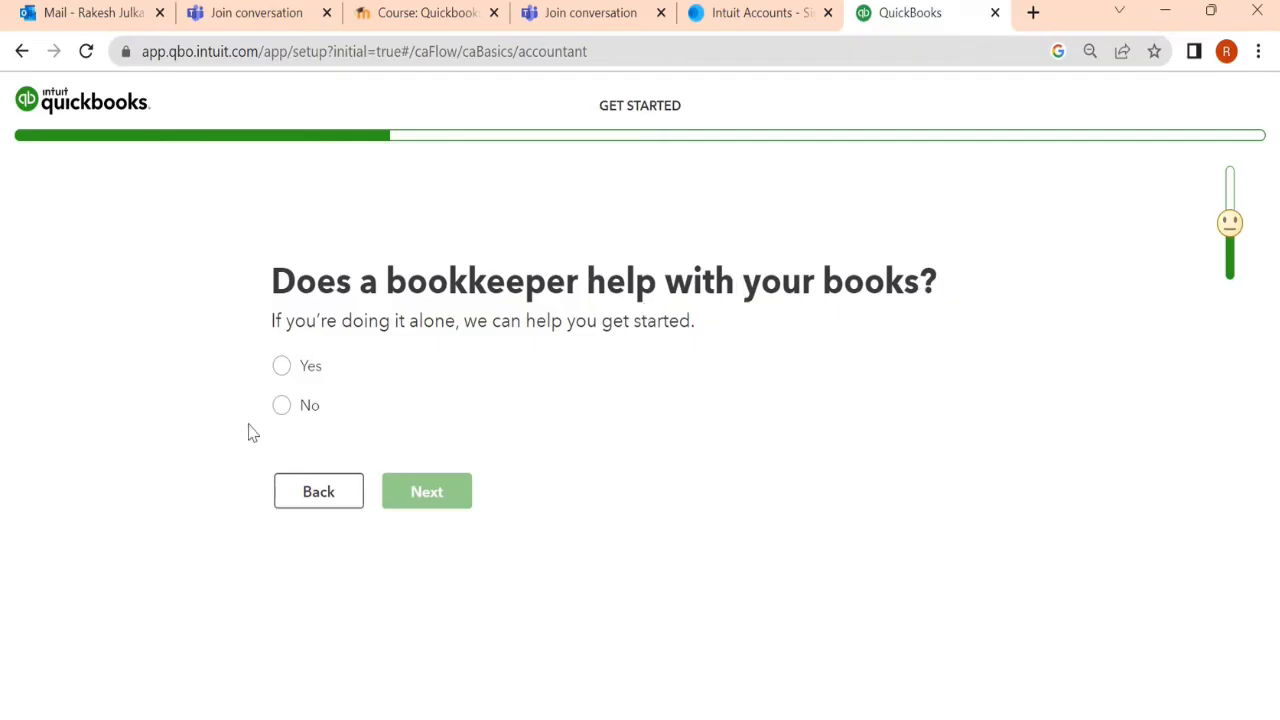
click(283, 406)
click(435, 523)
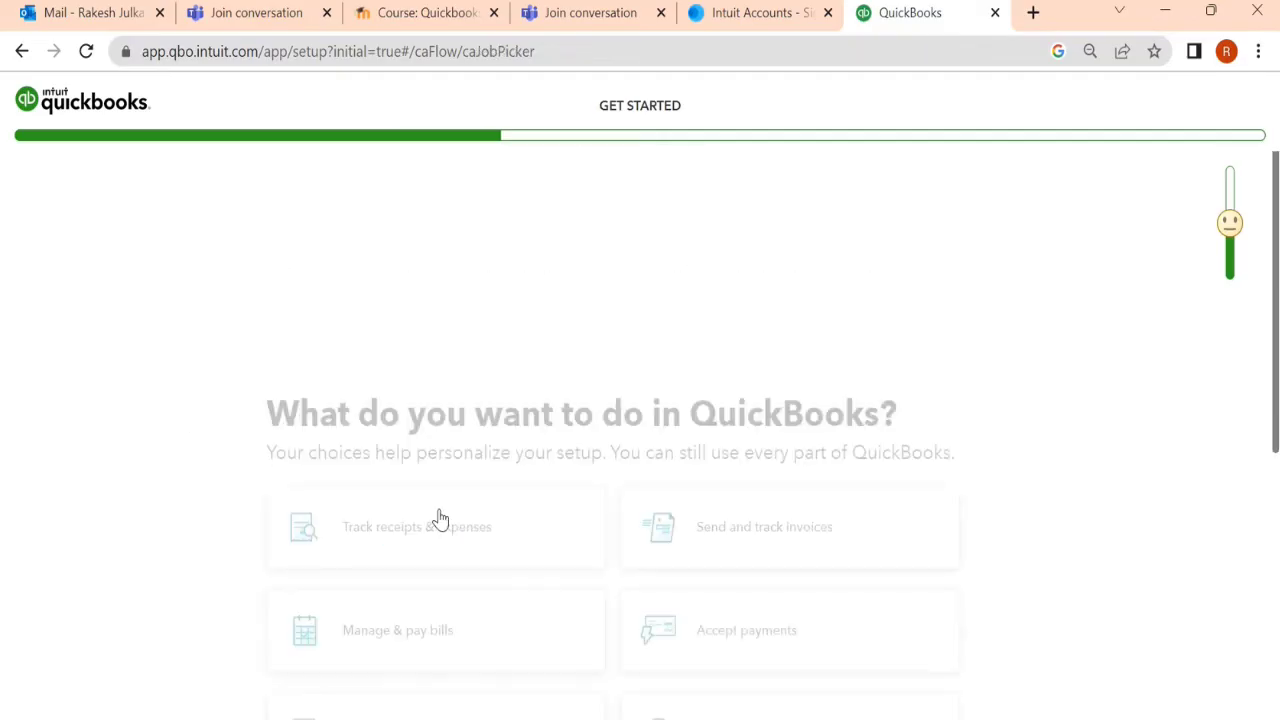
scroll(500, 571, down, 3)
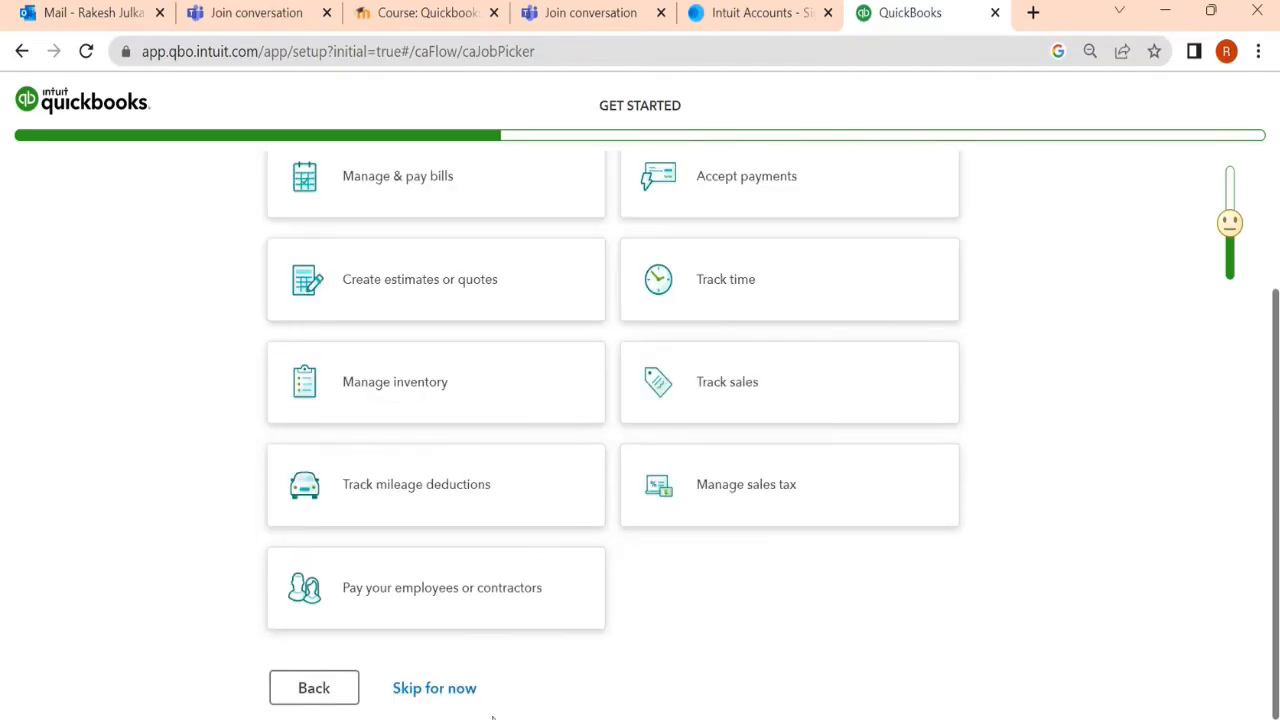
Step: Choose Track receipts & expenses as the first thing to do in QuickBooks
click(448, 698)
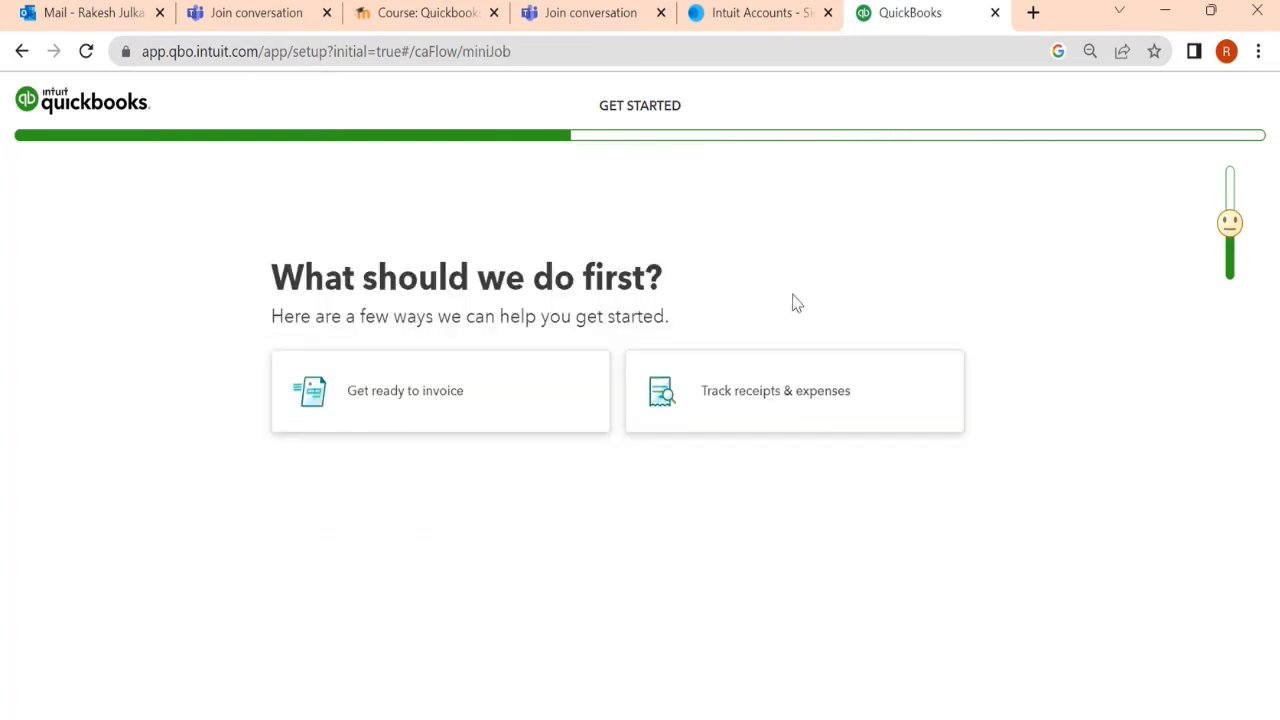
click(784, 405)
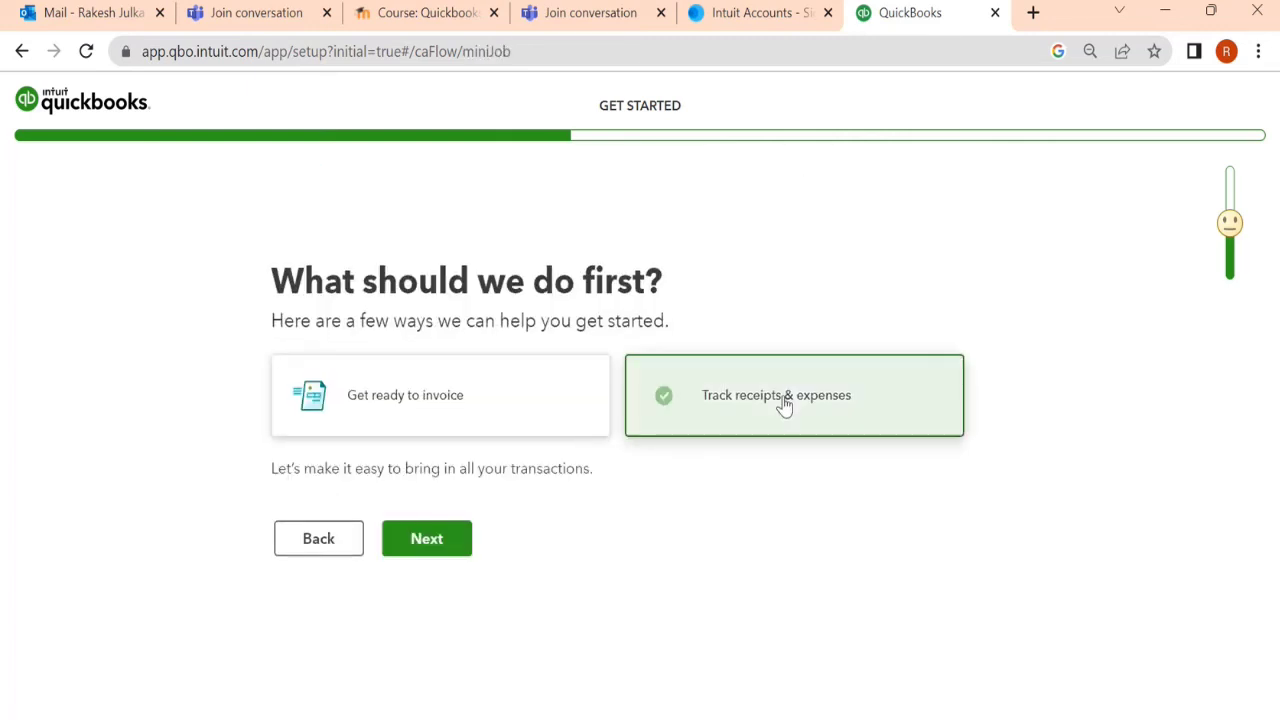
click(455, 540)
Step: Skip bank linking and the receipt-tracking question, then finish setup
scroll(449, 546, down, 1)
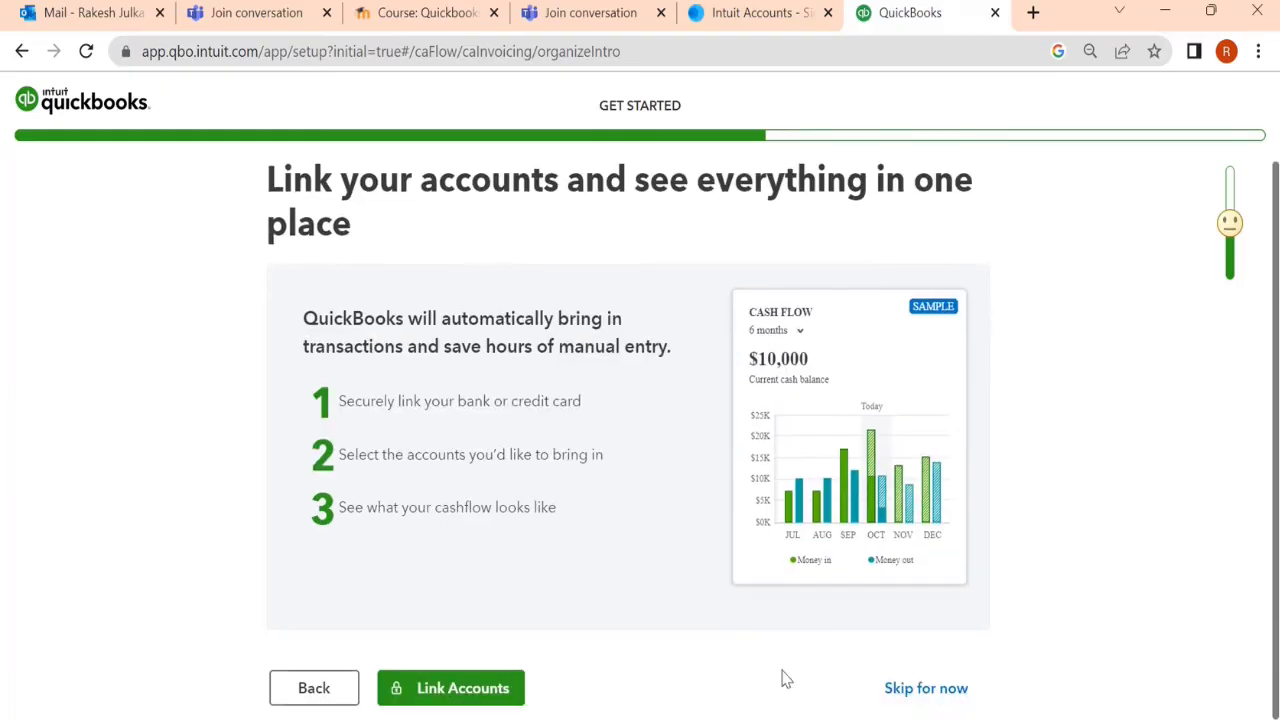
click(930, 694)
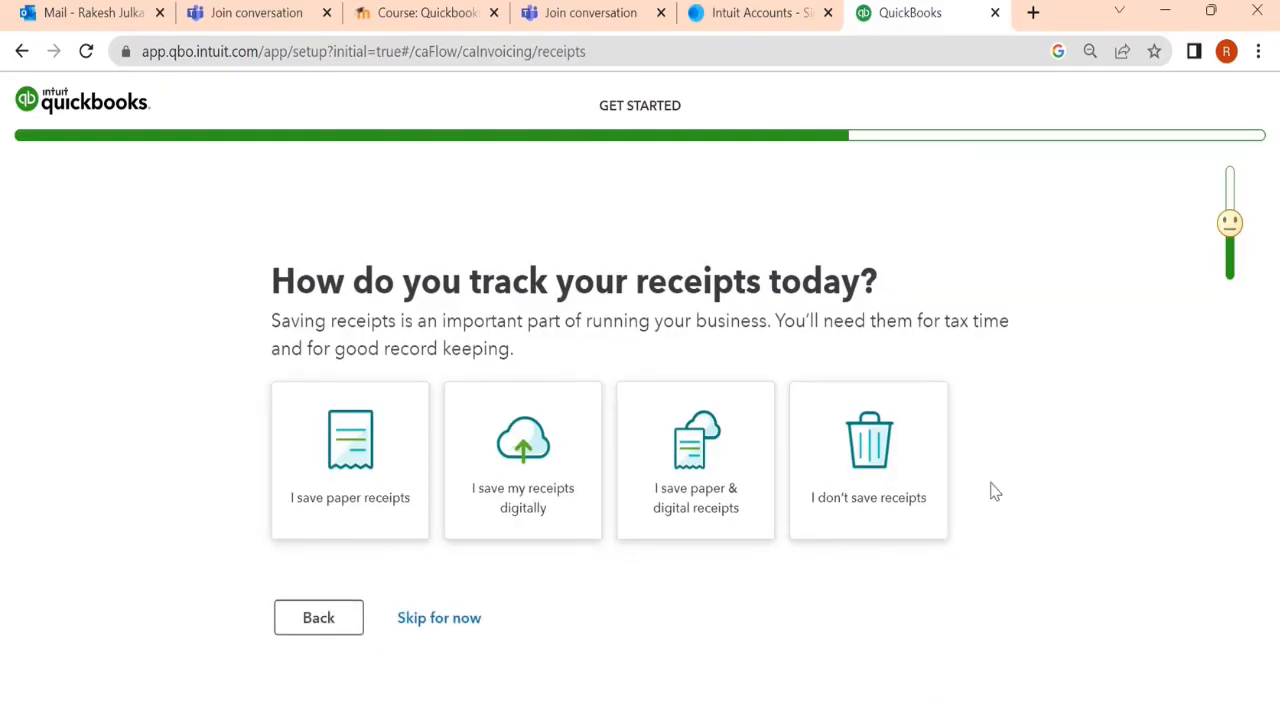
click(468, 626)
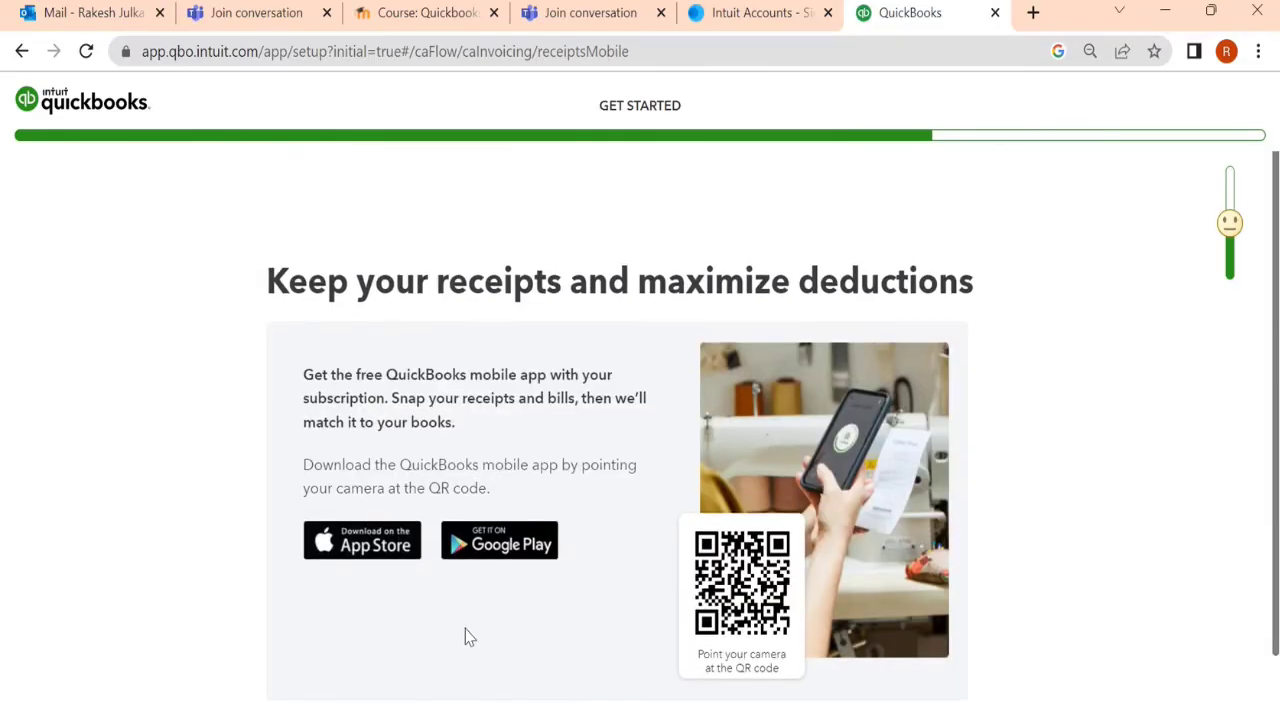
scroll(465, 660, down, 1)
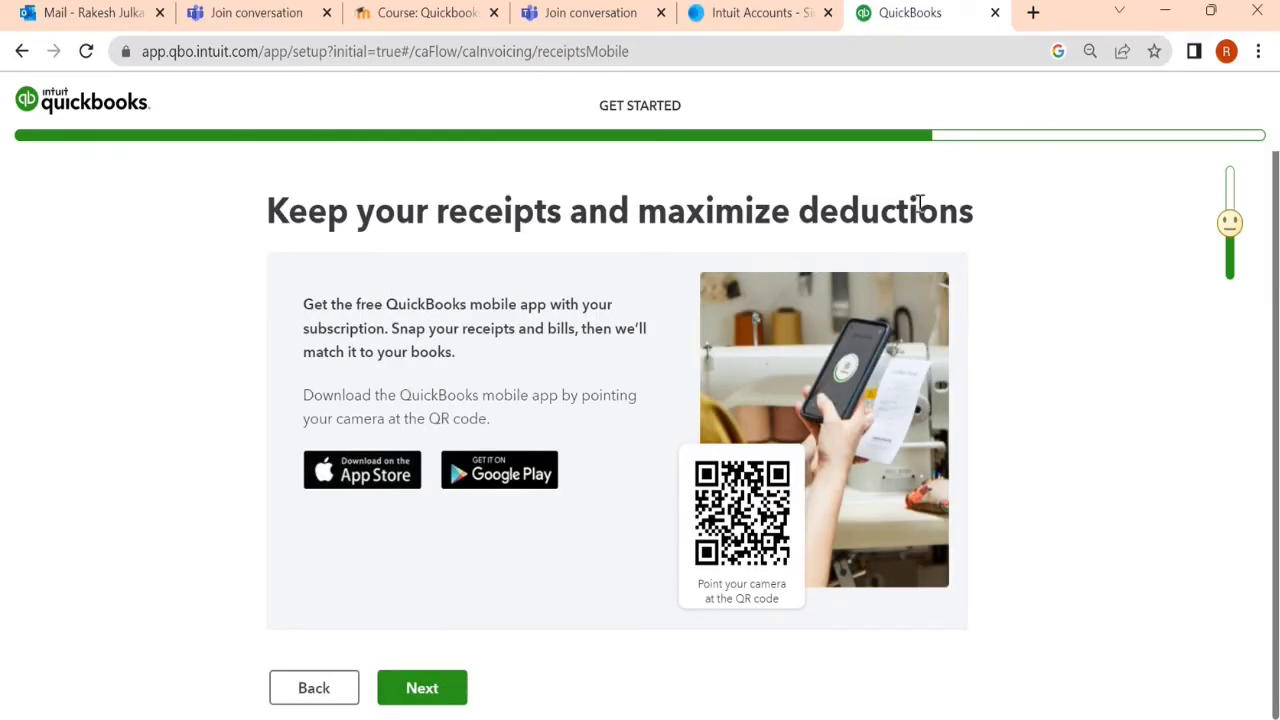
click(422, 697)
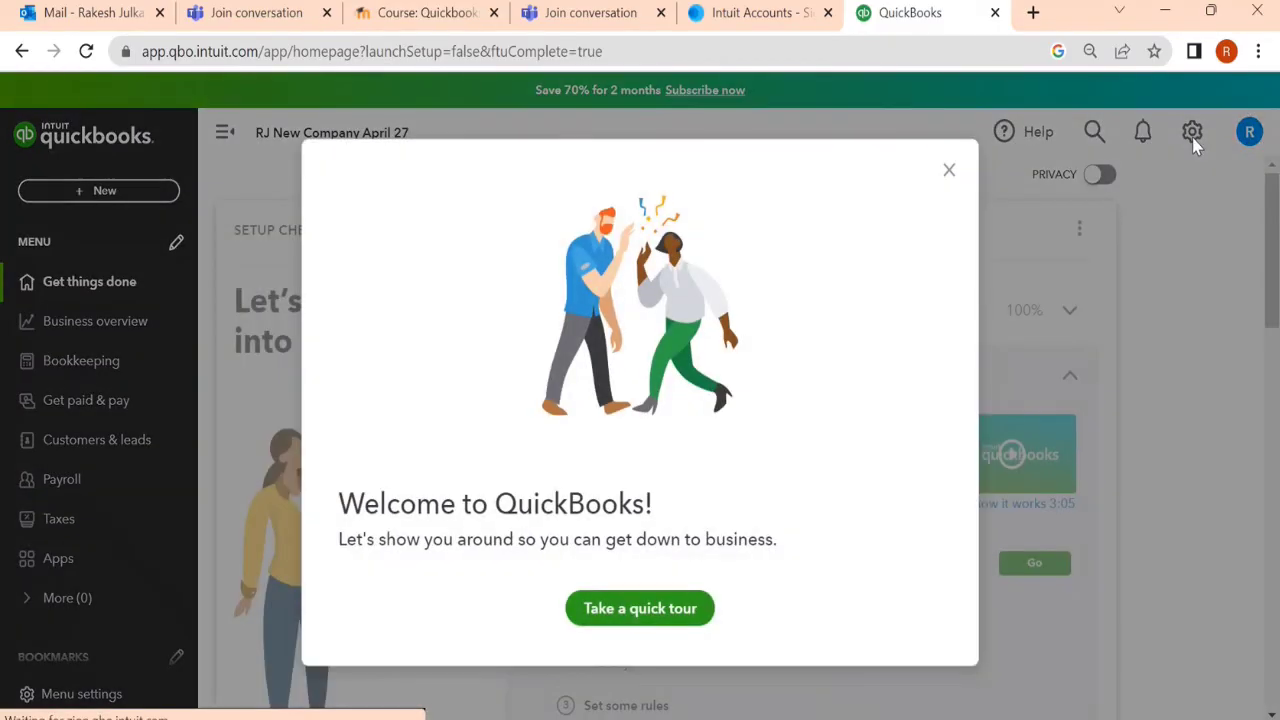
Step: Dismiss the welcome message, switch to Accountant view, and review the dashboard's setup checklist
click(949, 172)
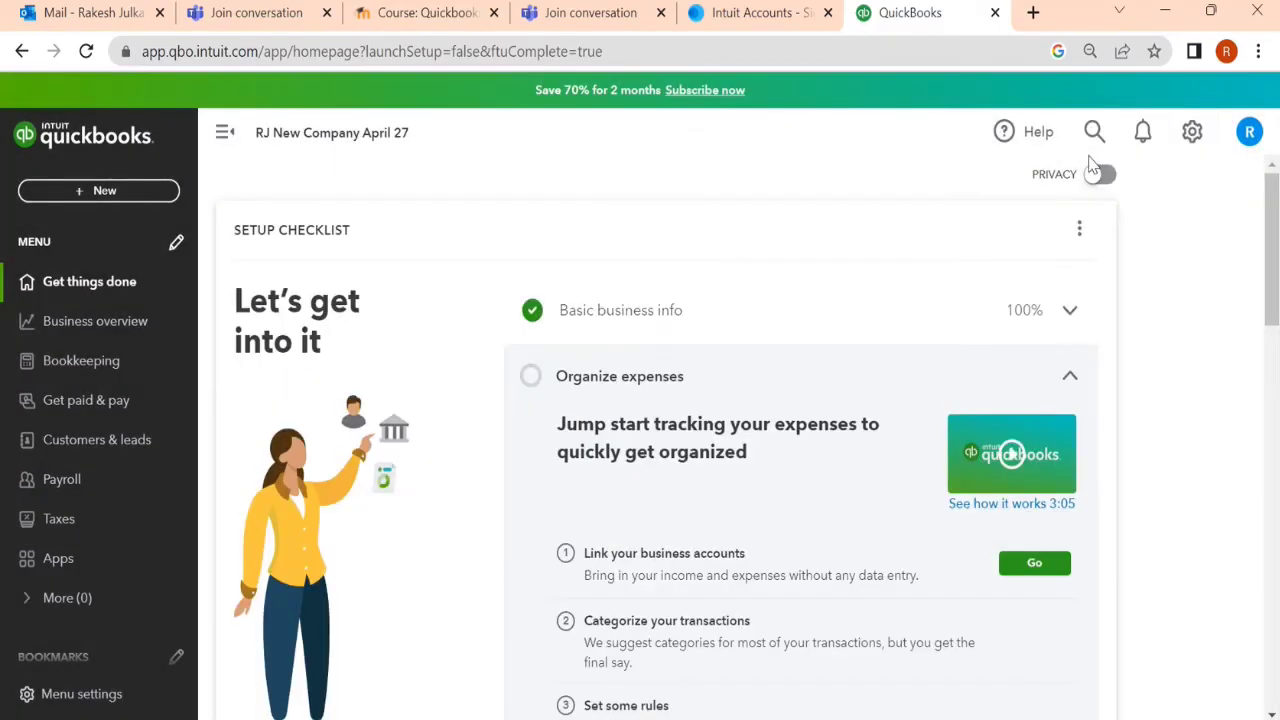
click(1192, 133)
click(1093, 567)
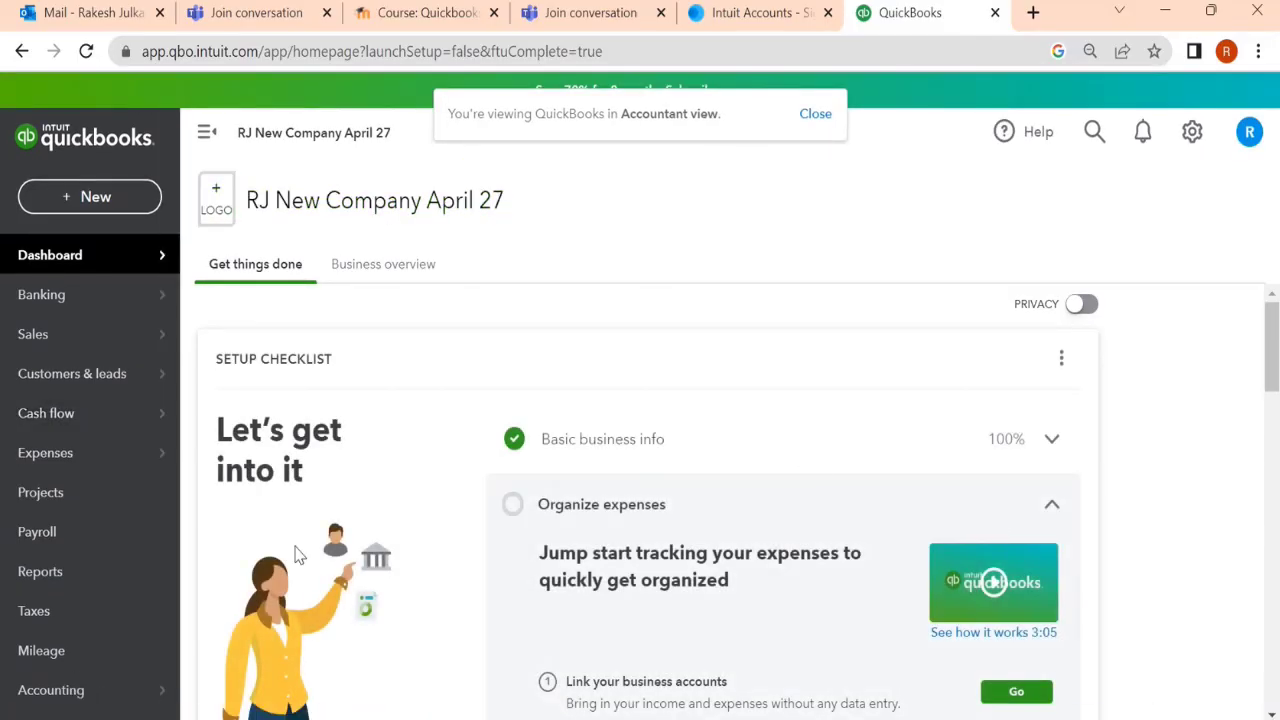
scroll(517, 440, down, 8)
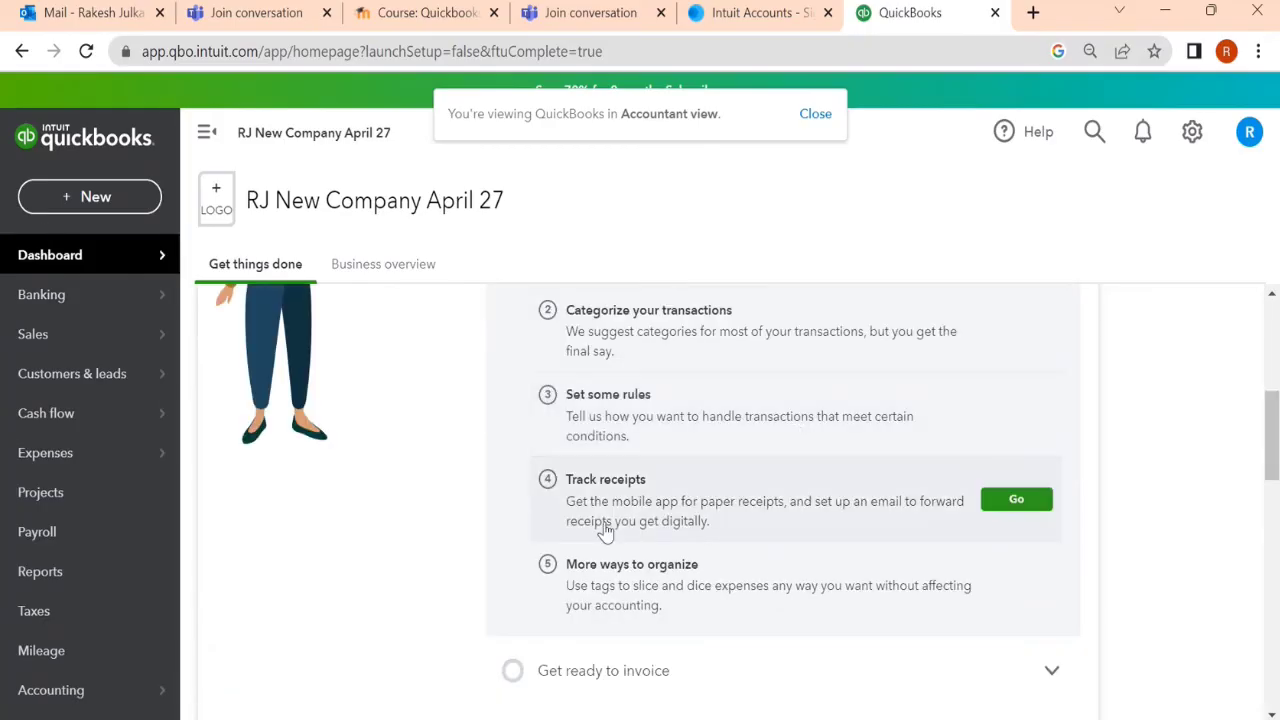
scroll(517, 551, down, 4)
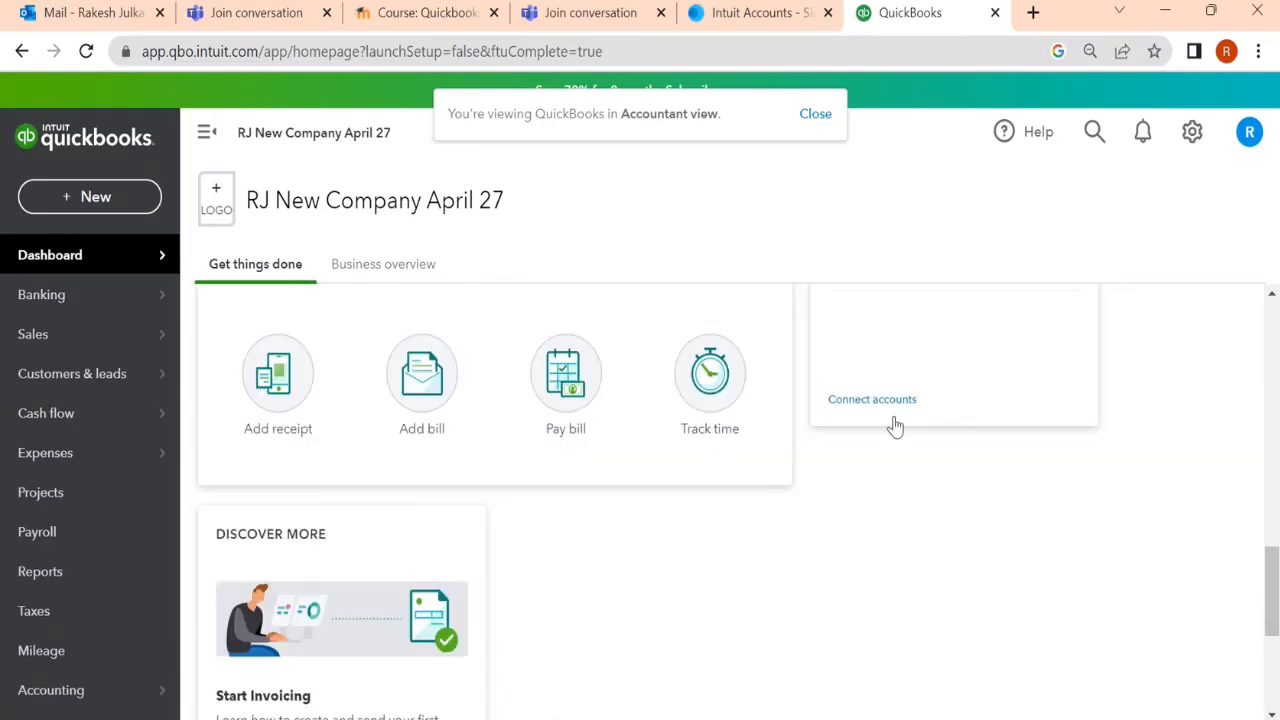
scroll(894, 430, up, 3)
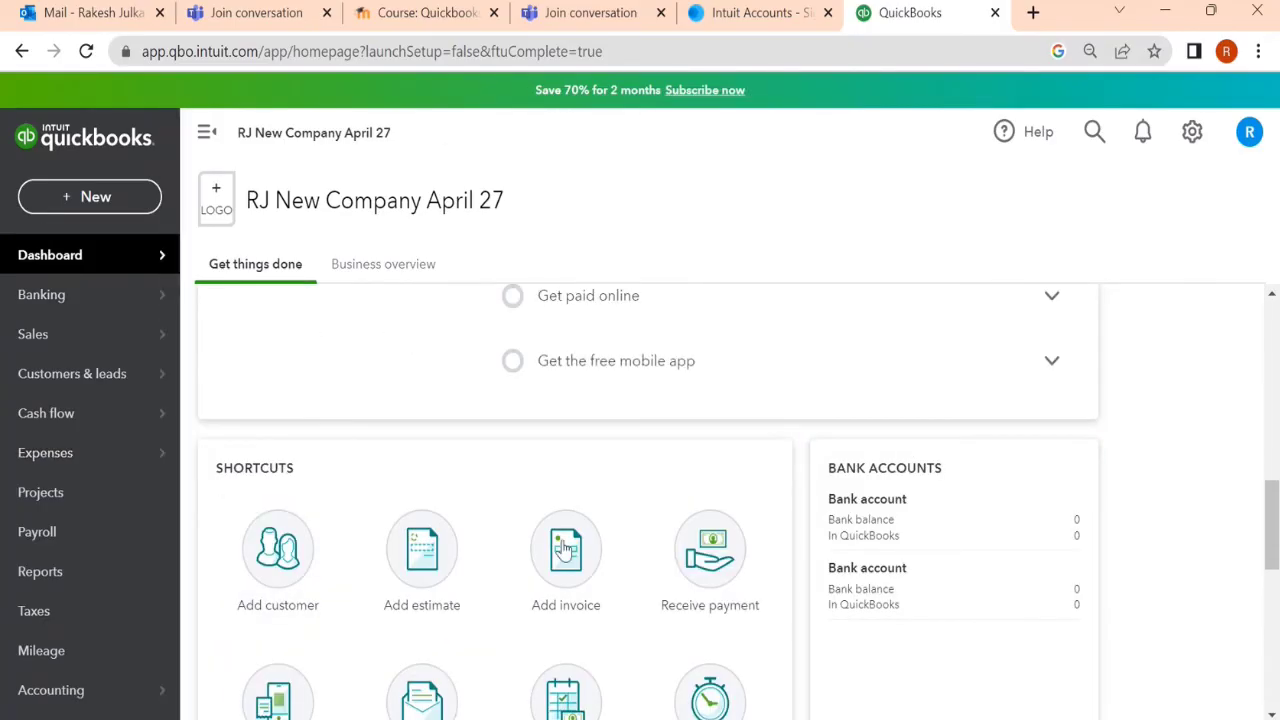
scroll(565, 548, up, 5)
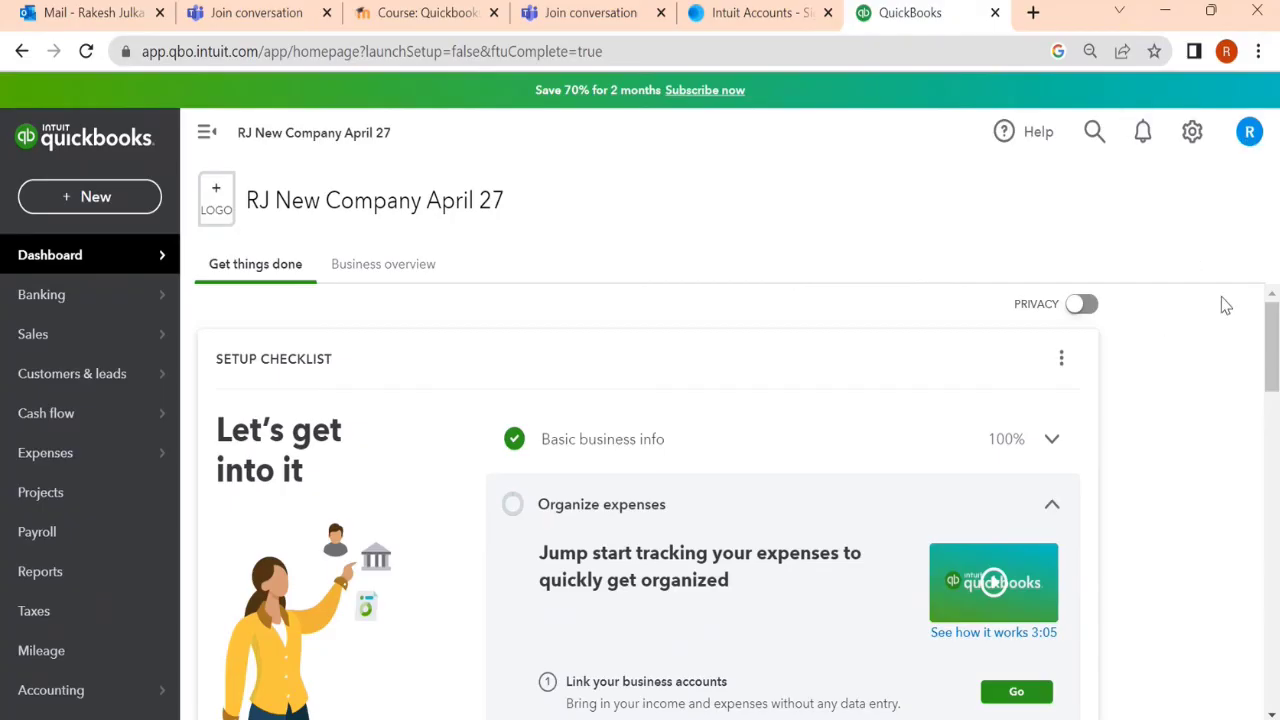
Step: Switch from RJ New Company April 27 to the RJ Online College company
click(1191, 133)
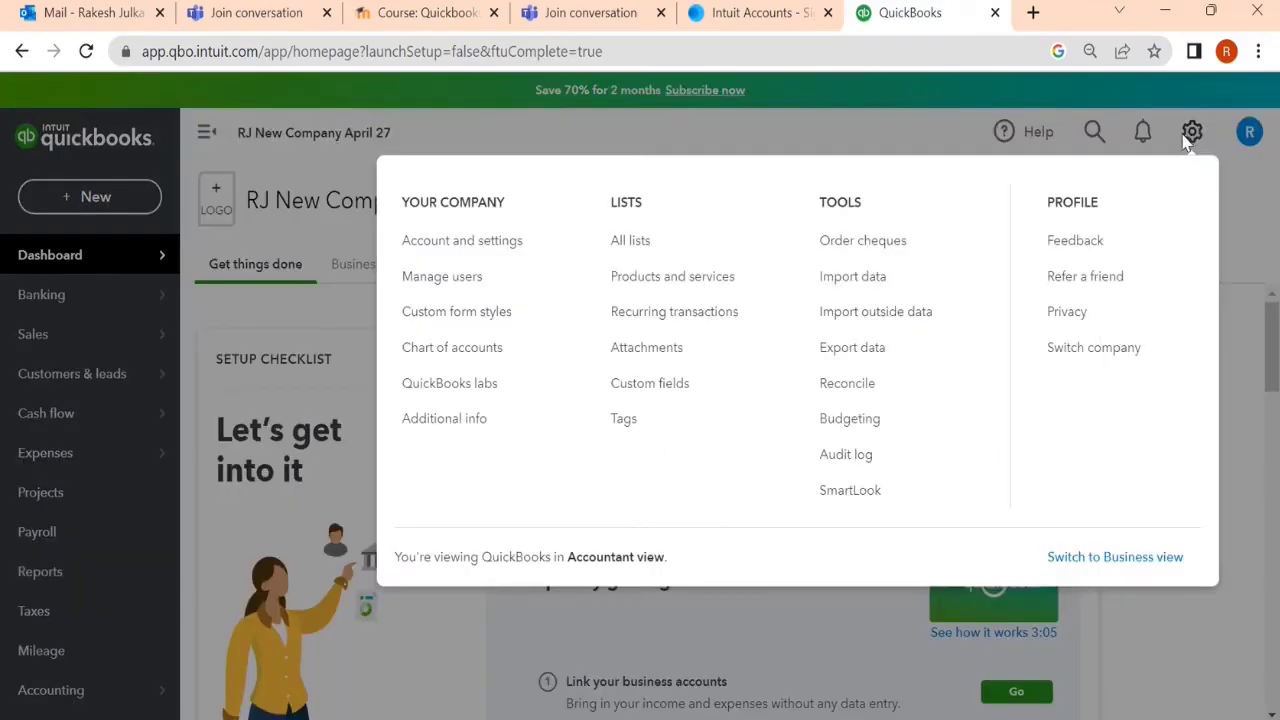
click(1110, 350)
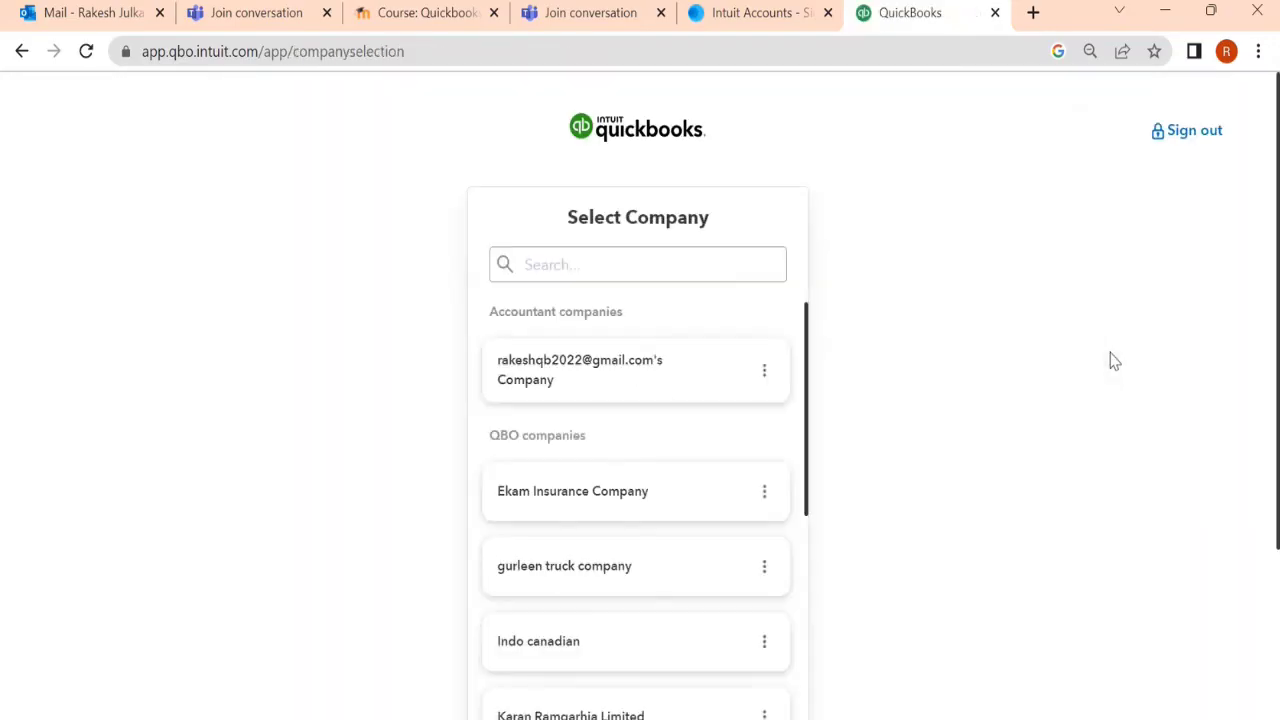
scroll(625, 505, down, 2)
scroll(625, 515, down, 5)
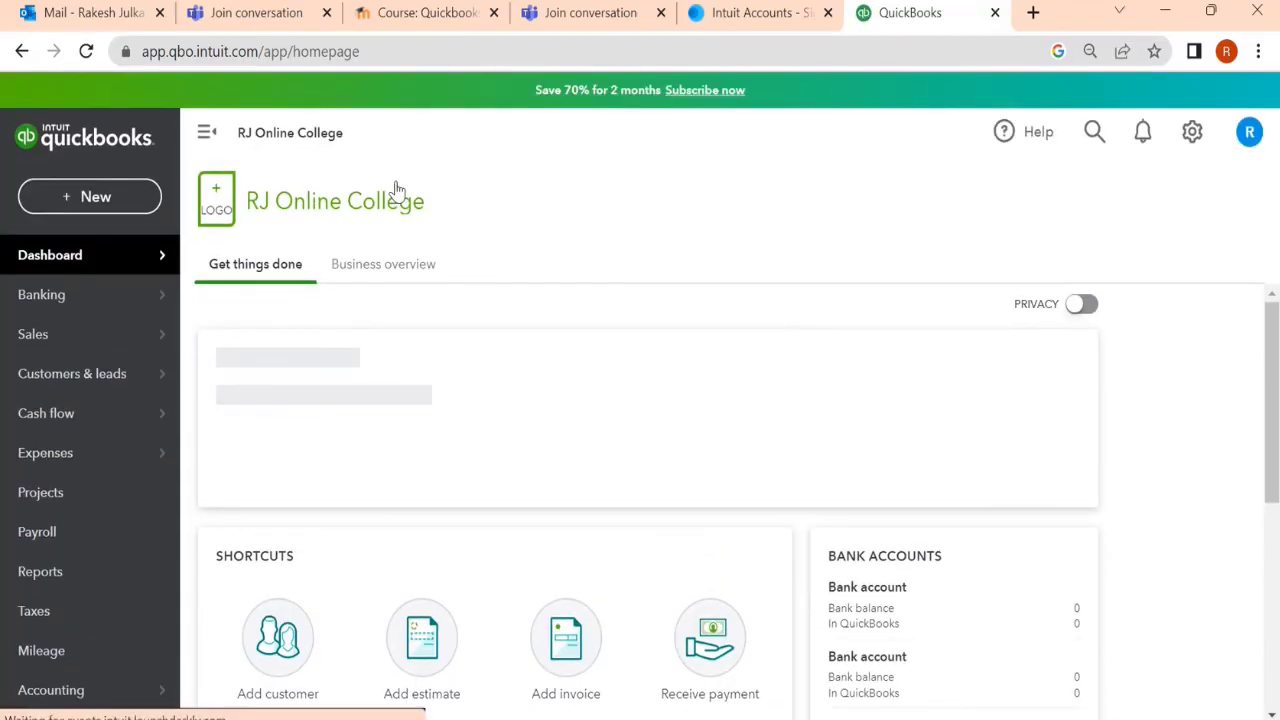
scroll(670, 545, down, 3)
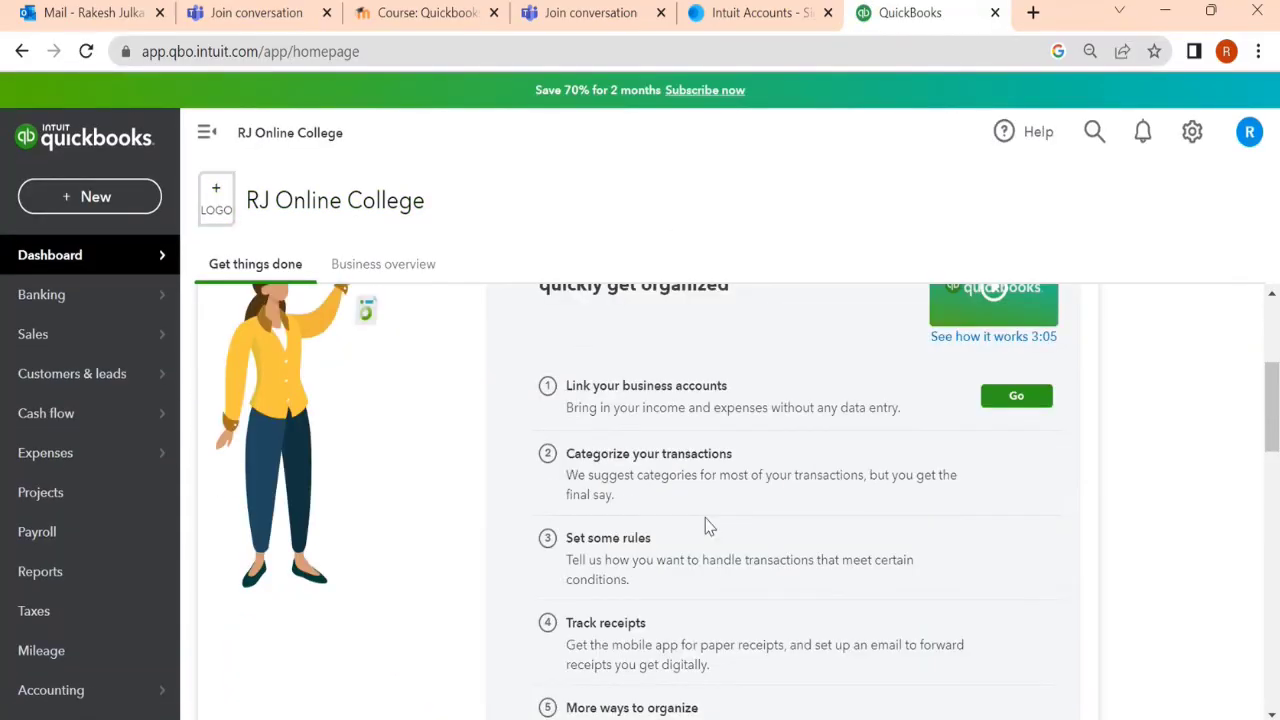
Step: Switch back to RJ New Company April 27 from the Select Company list
click(1191, 140)
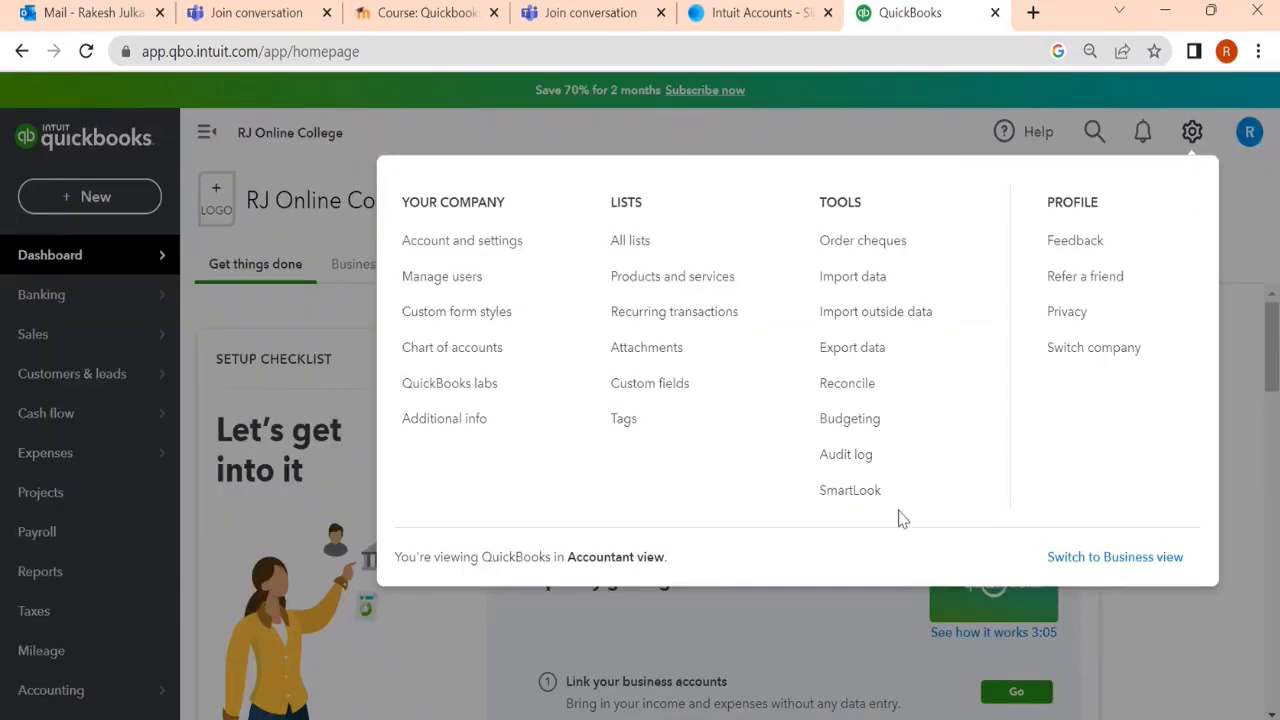
click(1100, 360)
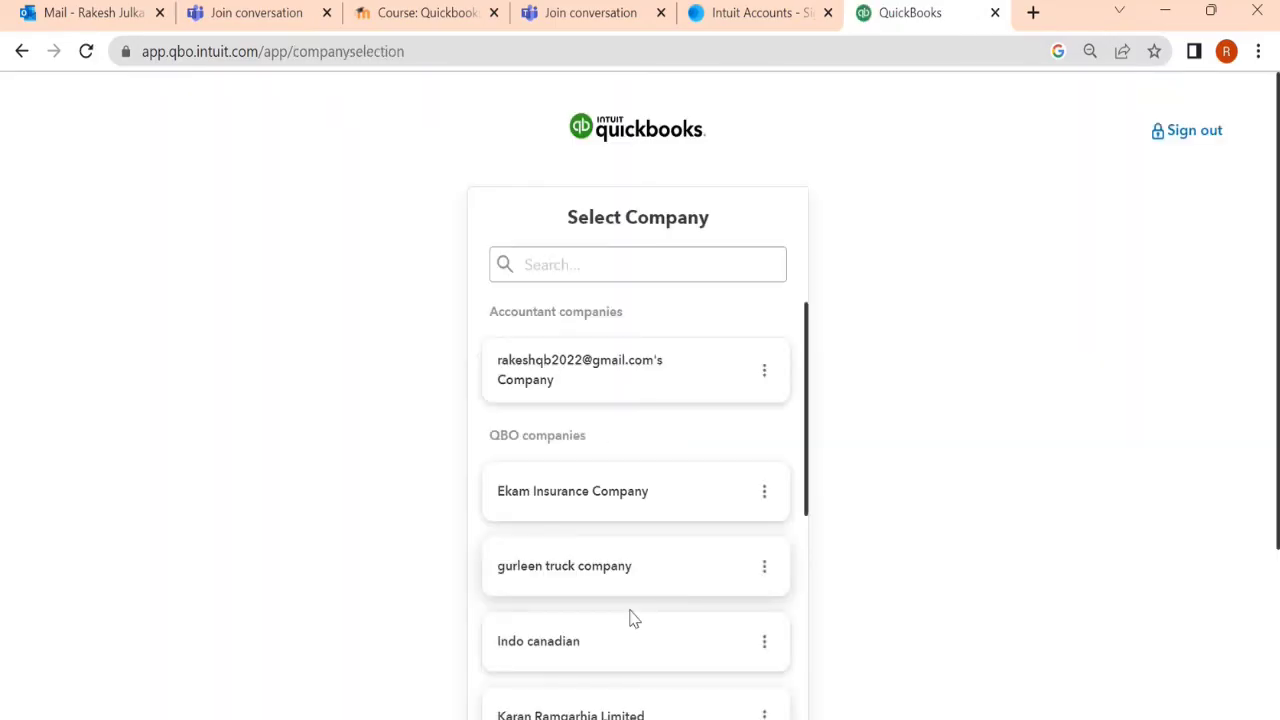
scroll(631, 614, down, 4)
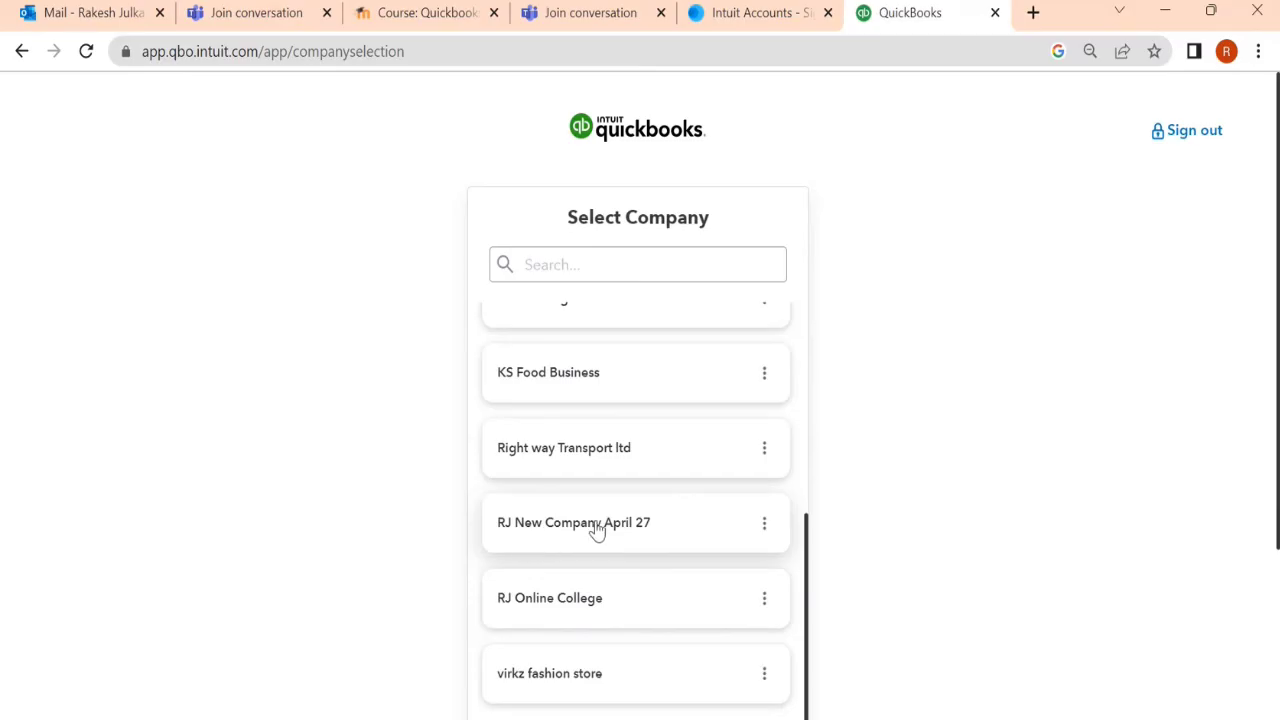
click(600, 530)
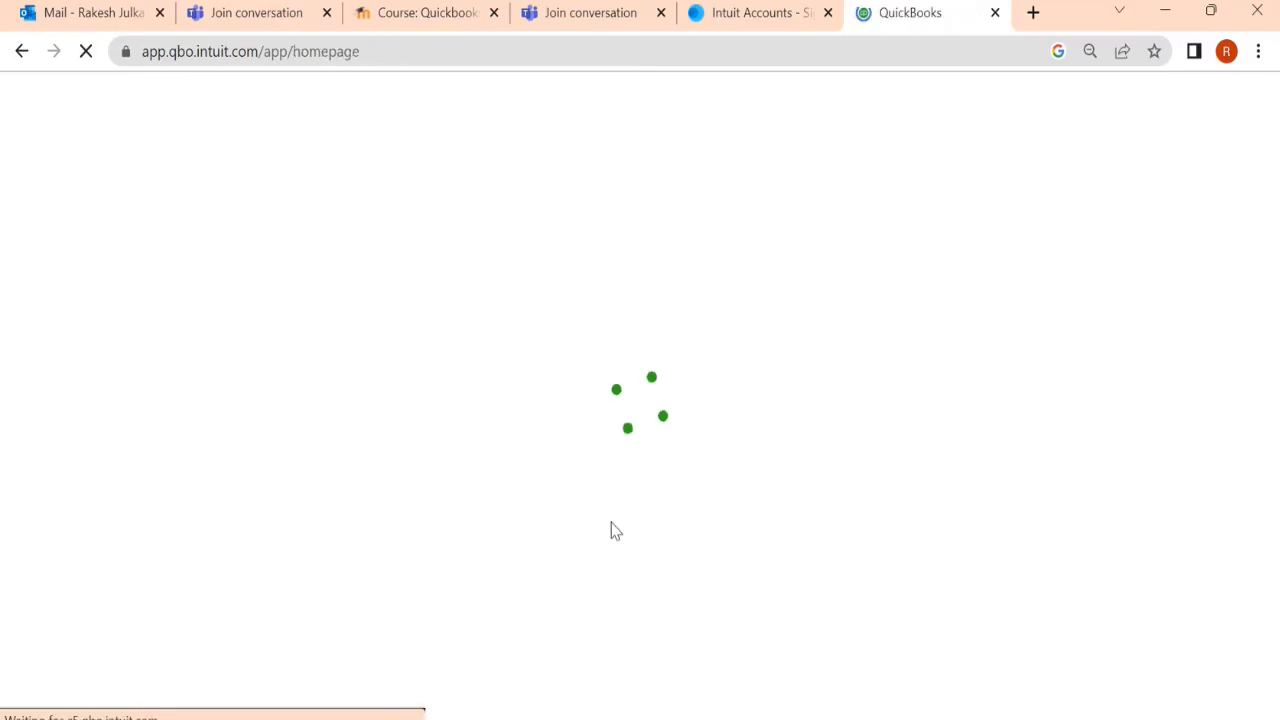